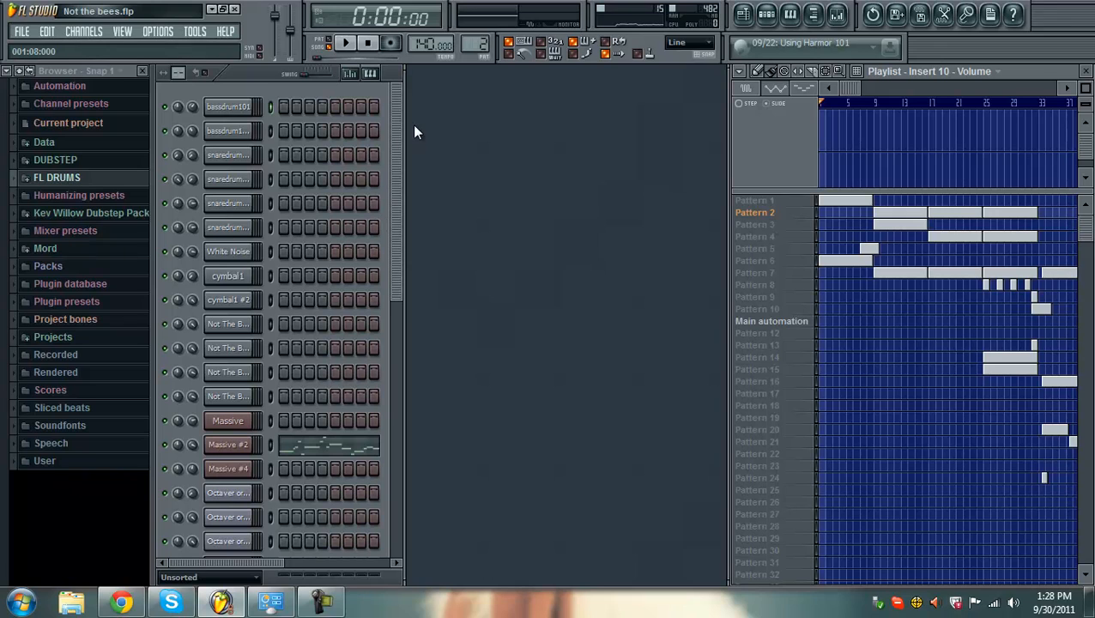
Step: Play the arrangement from bar 29 in the playlist to hear the section into the drop, and stop playback
{"action": "mouse_move", "coordinate": [255, 72]}
{"action": "left_mouse_down"}
{"action": "mouse_move", "coordinate": [289, 66]}
{"action": "mouse_move", "coordinate": [258, 80]}
{"action": "left_mouse_up"}
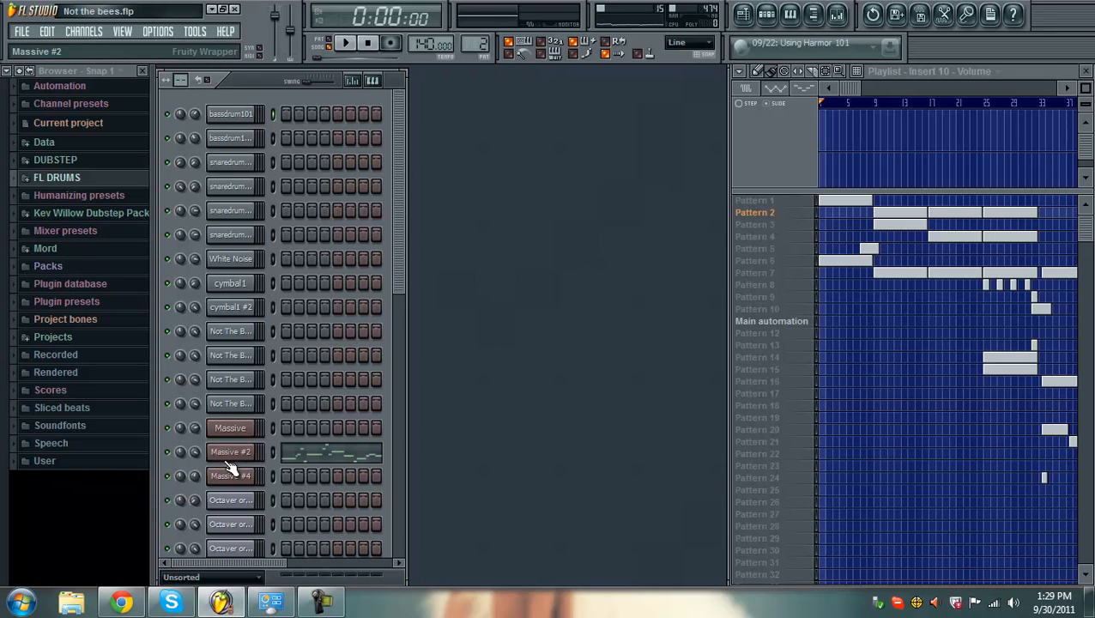
{"action": "left_click", "coordinate": [794, 262]}
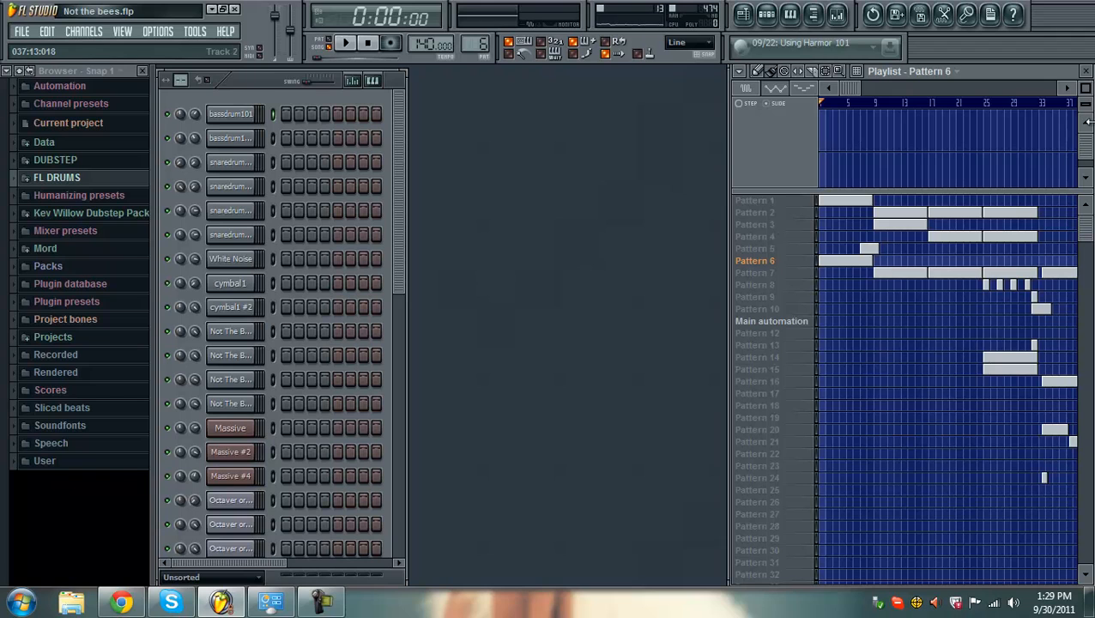
{"action": "left_click_drag", "start_coordinate": [1085, 80], "coordinate": [1085, 378]}
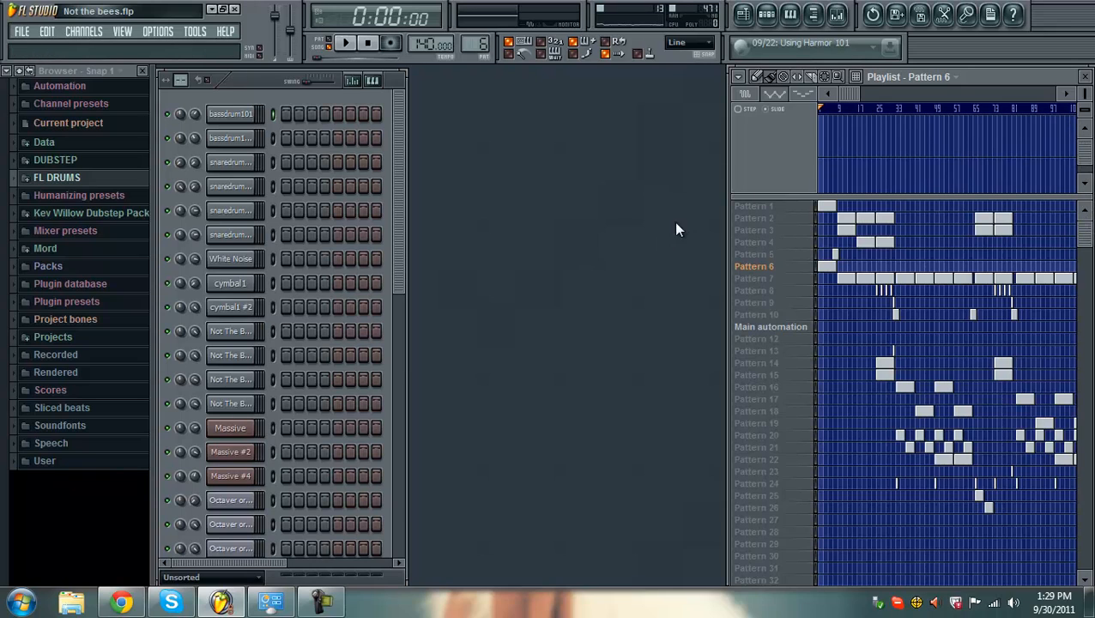
{"action": "left_click_drag", "start_coordinate": [847, 96], "coordinate": [879, 96]}
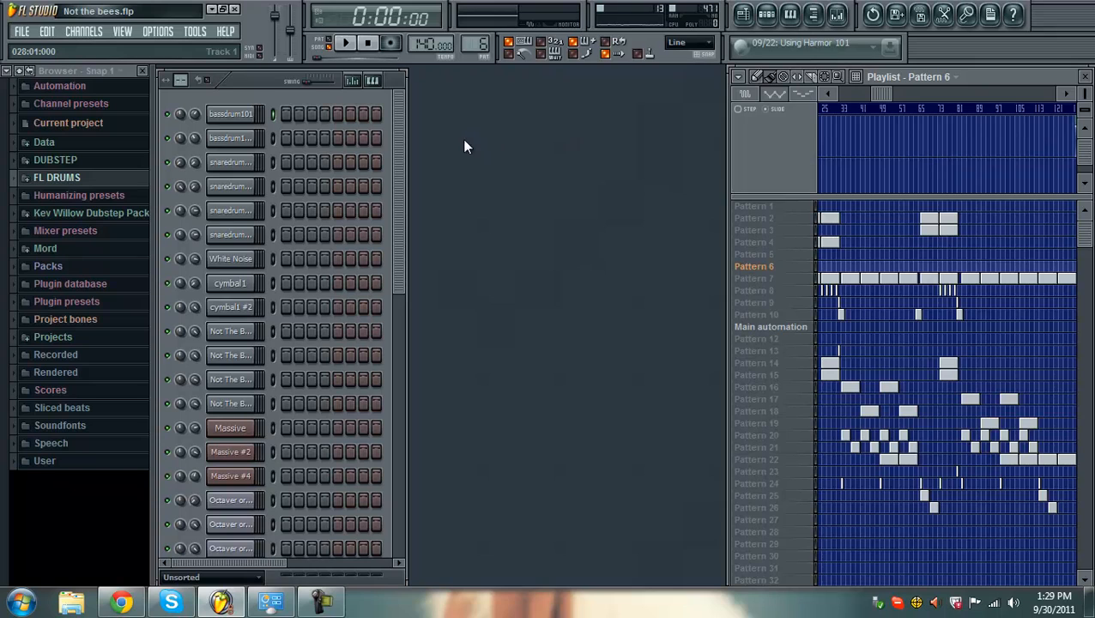
{"action": "mouse_move", "coordinate": [221, 77]}
{"action": "left_mouse_down"}
{"action": "mouse_move", "coordinate": [242, 84]}
{"action": "mouse_move", "coordinate": [232, 79]}
{"action": "left_mouse_up"}
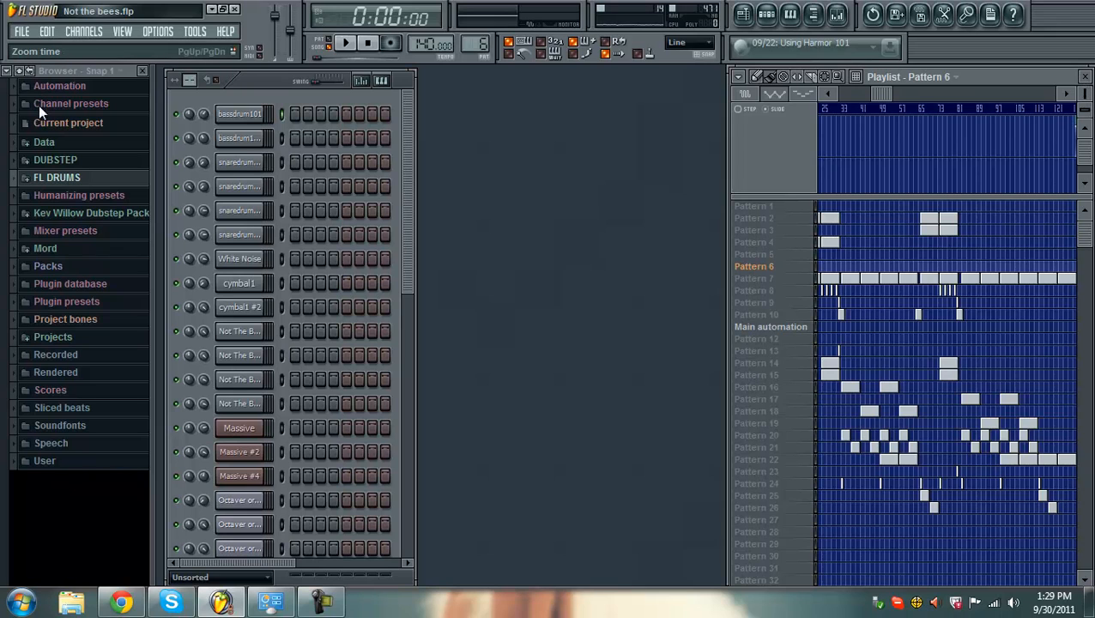
{"action": "mouse_move", "coordinate": [892, 96]}
{"action": "left_mouse_down"}
{"action": "mouse_move", "coordinate": [854, 113]}
{"action": "mouse_move", "coordinate": [867, 110]}
{"action": "mouse_move", "coordinate": [856, 112]}
{"action": "mouse_move", "coordinate": [860, 129]}
{"action": "left_mouse_up"}
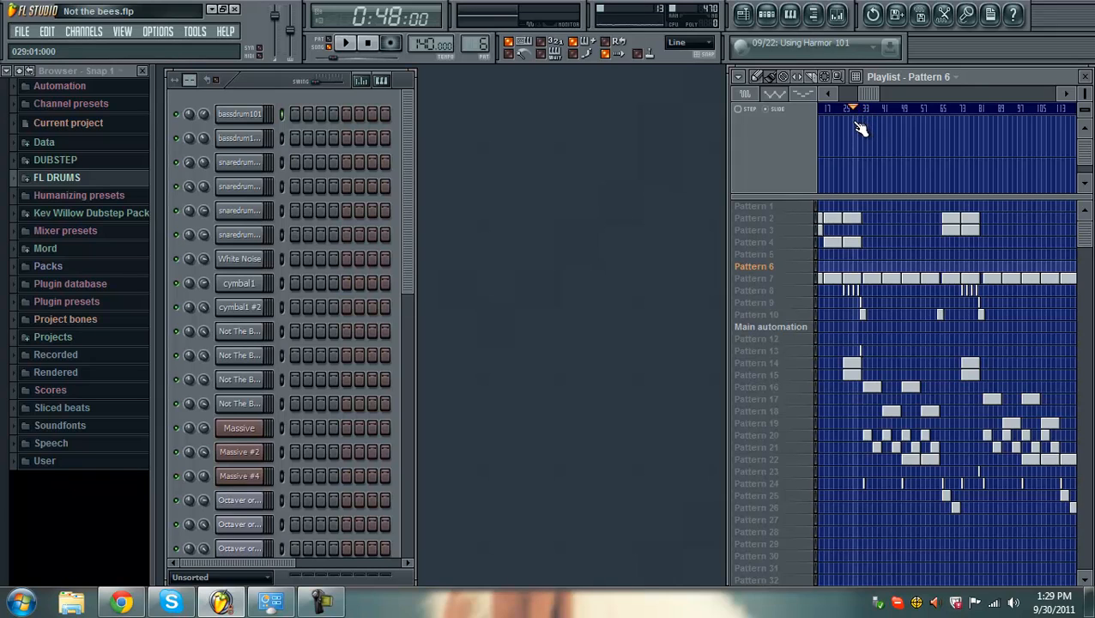
{"action": "left_click", "coordinate": [347, 48]}
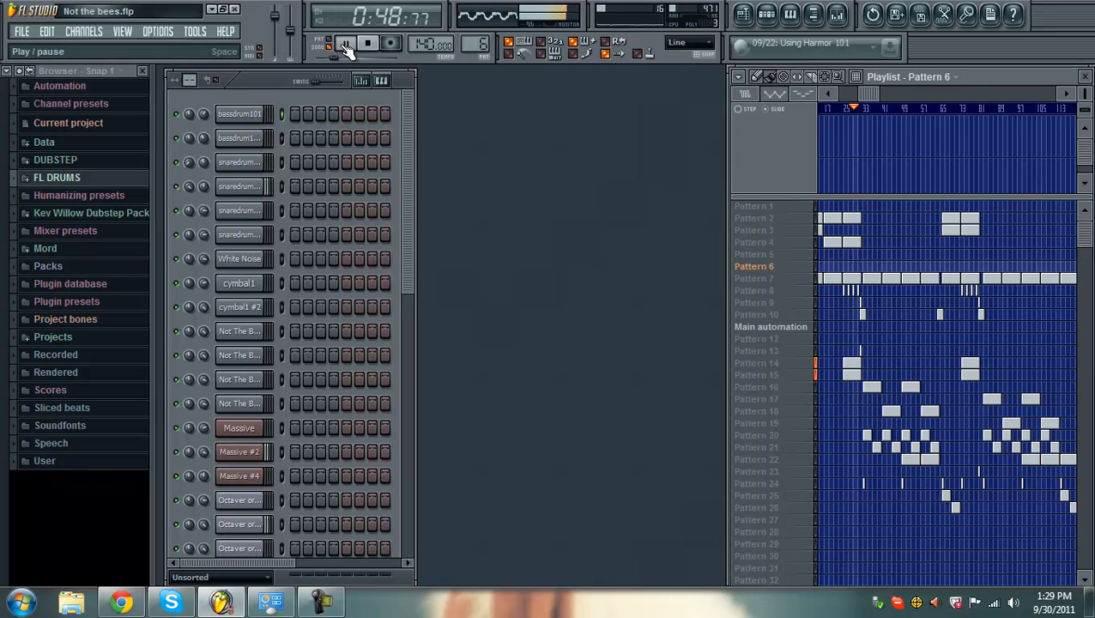
{"action": "left_click_drag", "start_coordinate": [1085, 94], "coordinate": [41, 584]}
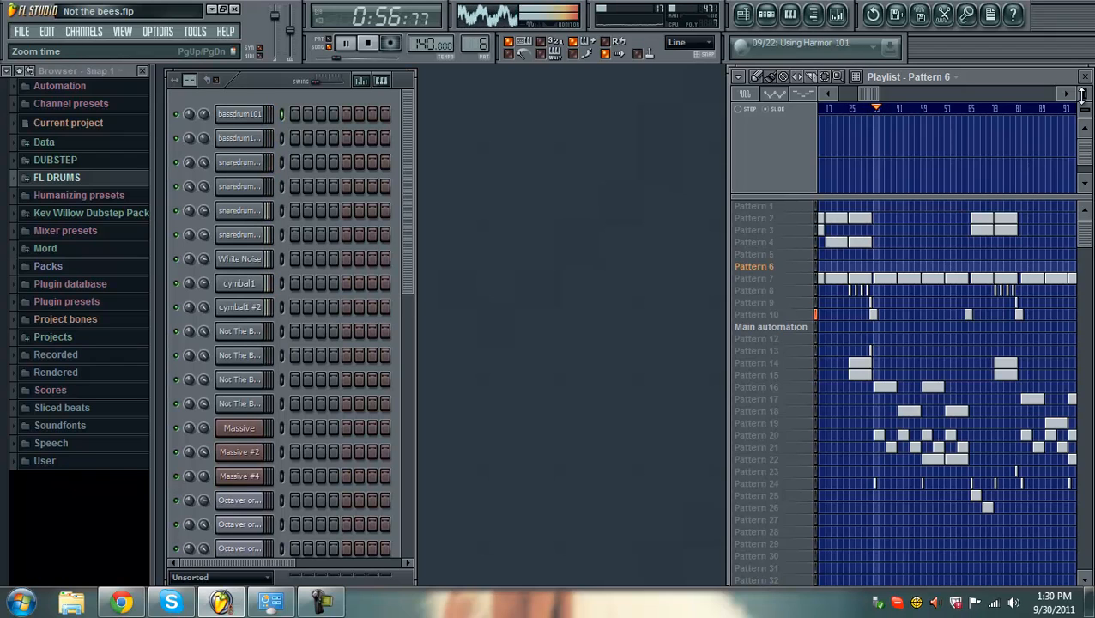
{"action": "left_click", "coordinate": [372, 45]}
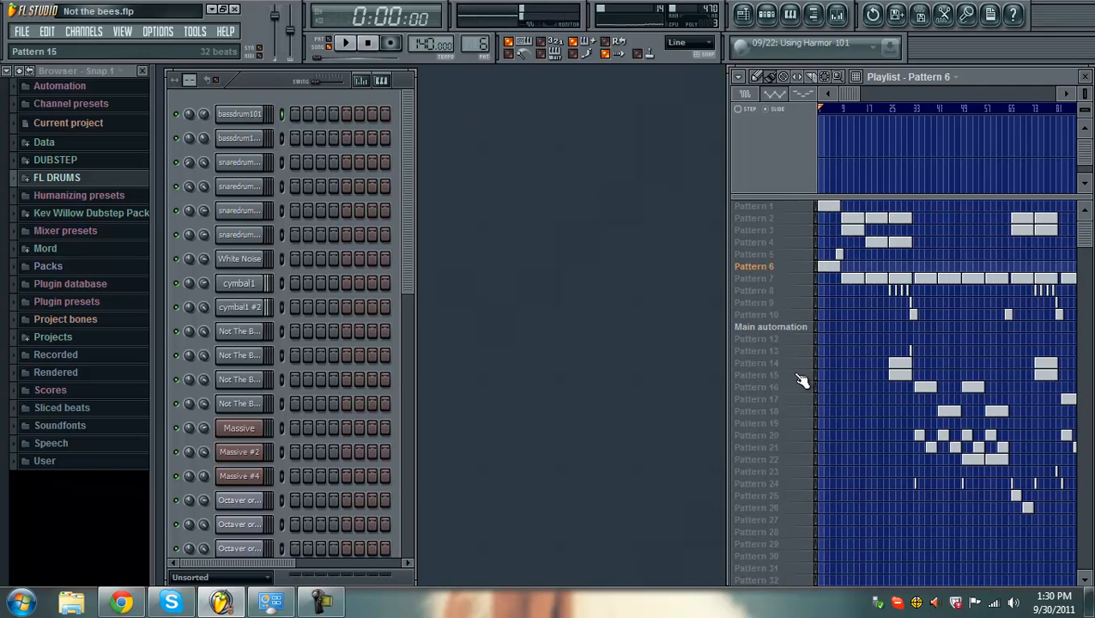
Step: Select Pattern 16 and open the Massive synth on the first Cancer Frog channel
{"action": "left_click", "coordinate": [772, 387]}
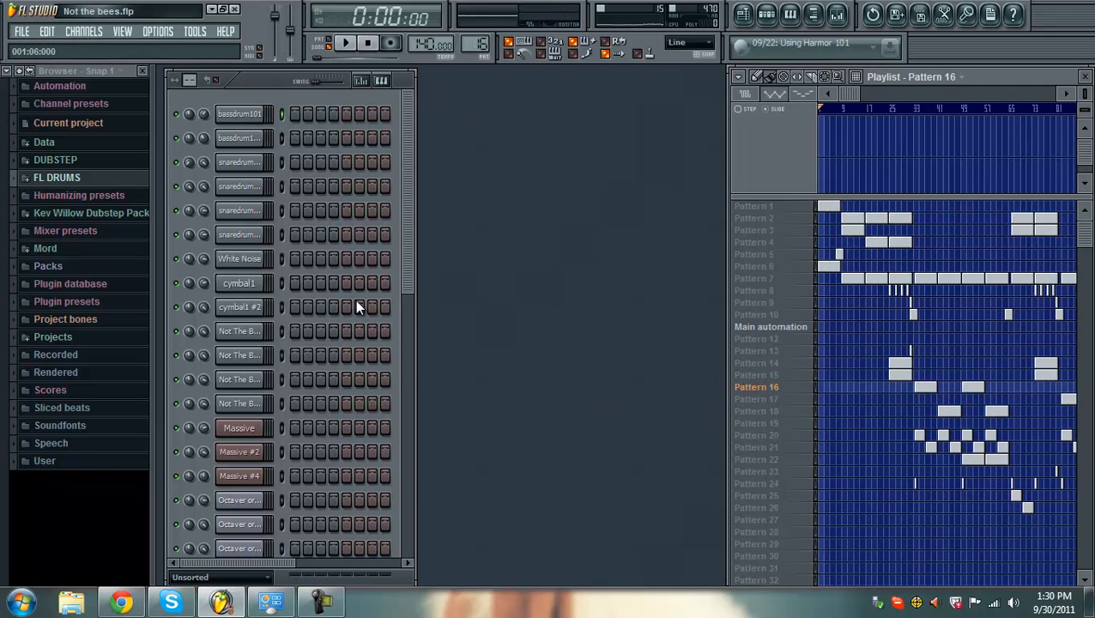
{"action": "left_click_drag", "start_coordinate": [400, 270], "coordinate": [408, 386]}
{"action": "scroll", "coordinate": [379, 556], "scroll_direction": "down", "scroll_amount": 5}
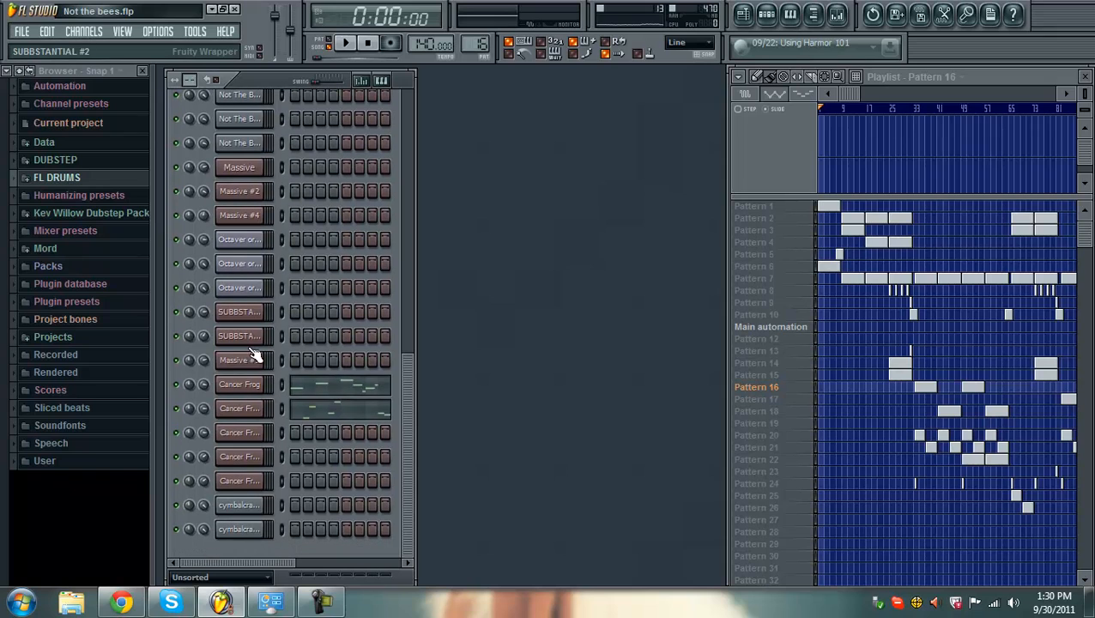
{"action": "right_click", "coordinate": [238, 386]}
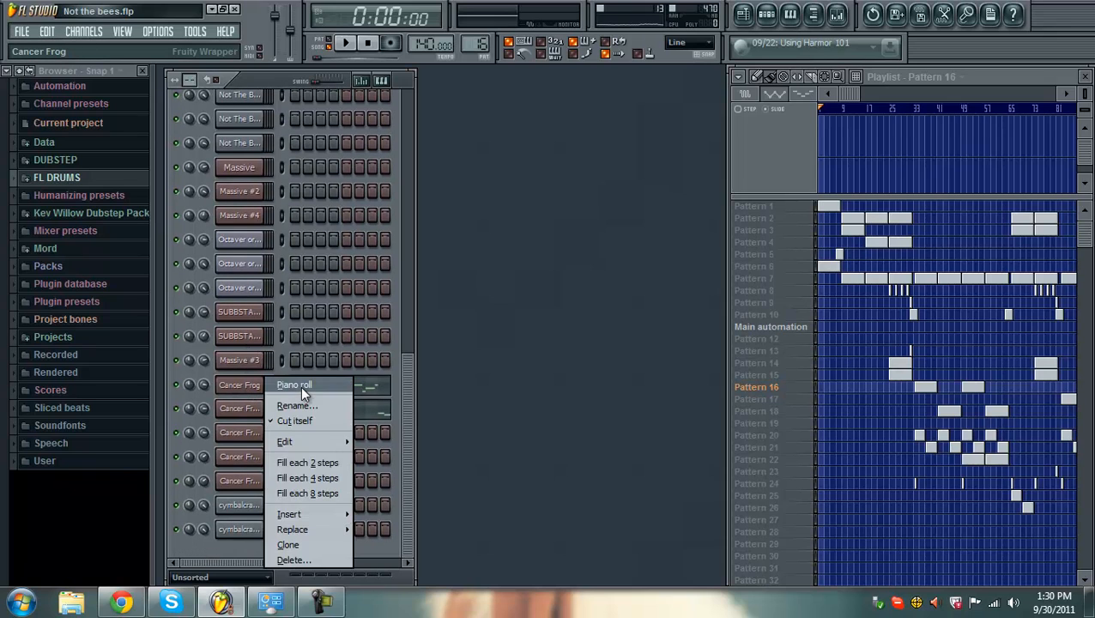
{"action": "left_click", "coordinate": [293, 385]}
{"action": "left_click", "coordinate": [264, 393]}
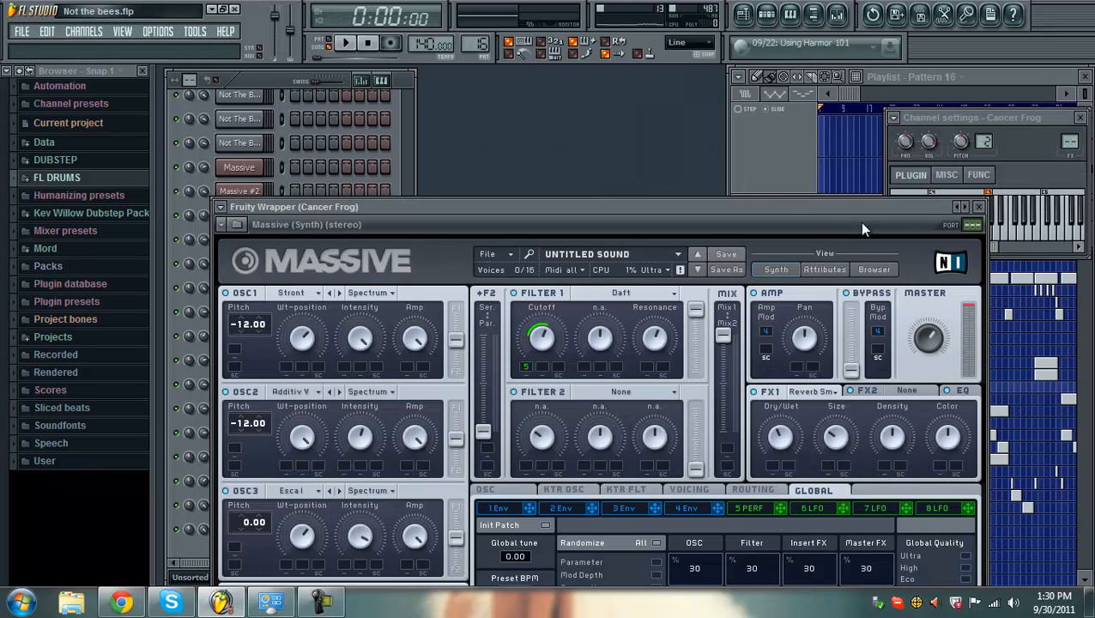
Step: Close the Cancer Frog channel settings and reposition the Massive window so more of its controls fit on screen
{"action": "left_click", "coordinate": [1081, 118]}
{"action": "left_click_drag", "start_coordinate": [850, 204], "coordinate": [861, 122]}
{"action": "left_click", "coordinate": [856, 230]}
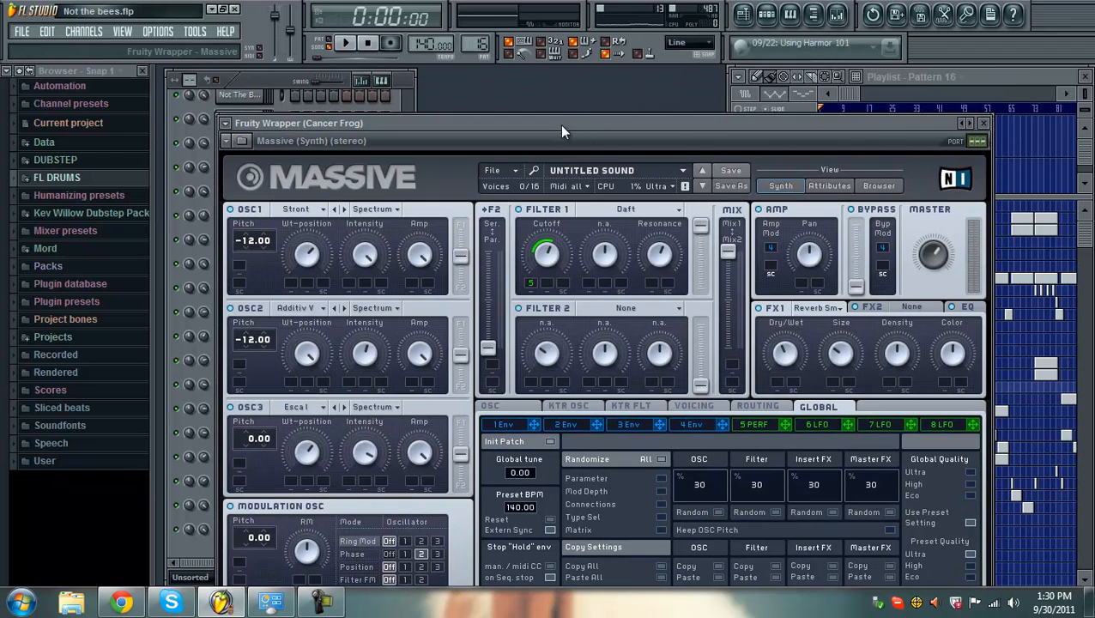
{"action": "left_click_drag", "start_coordinate": [560, 124], "coordinate": [584, 64]}
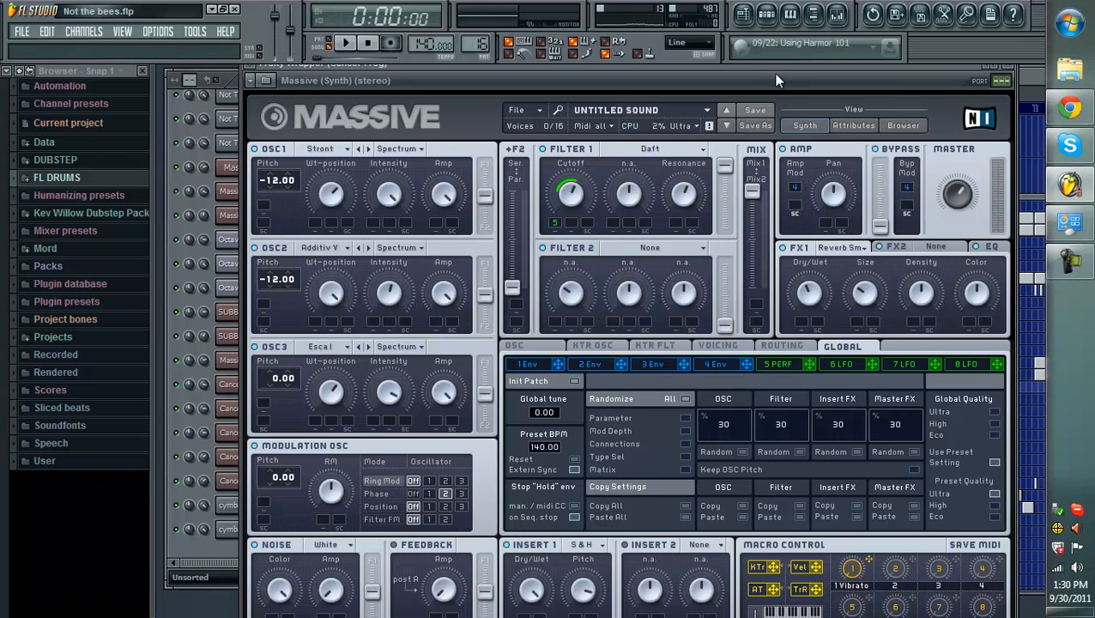
{"action": "left_click_drag", "start_coordinate": [774, 73], "coordinate": [747, 53]}
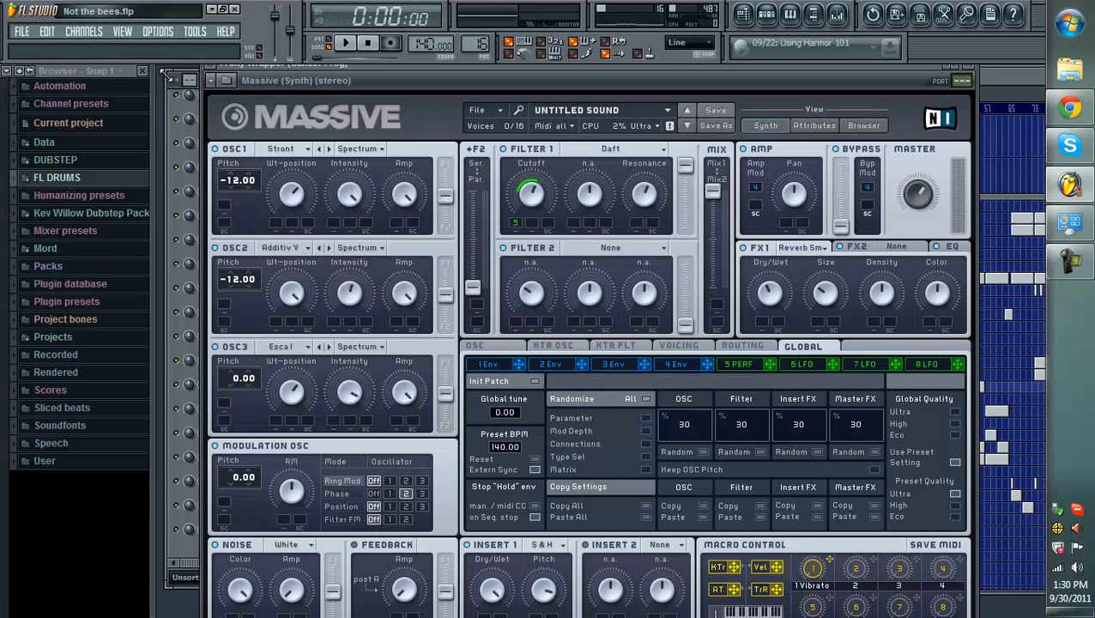
{"action": "left_click", "coordinate": [84, 30]}
{"action": "mouse_move", "coordinate": [90, 47]}
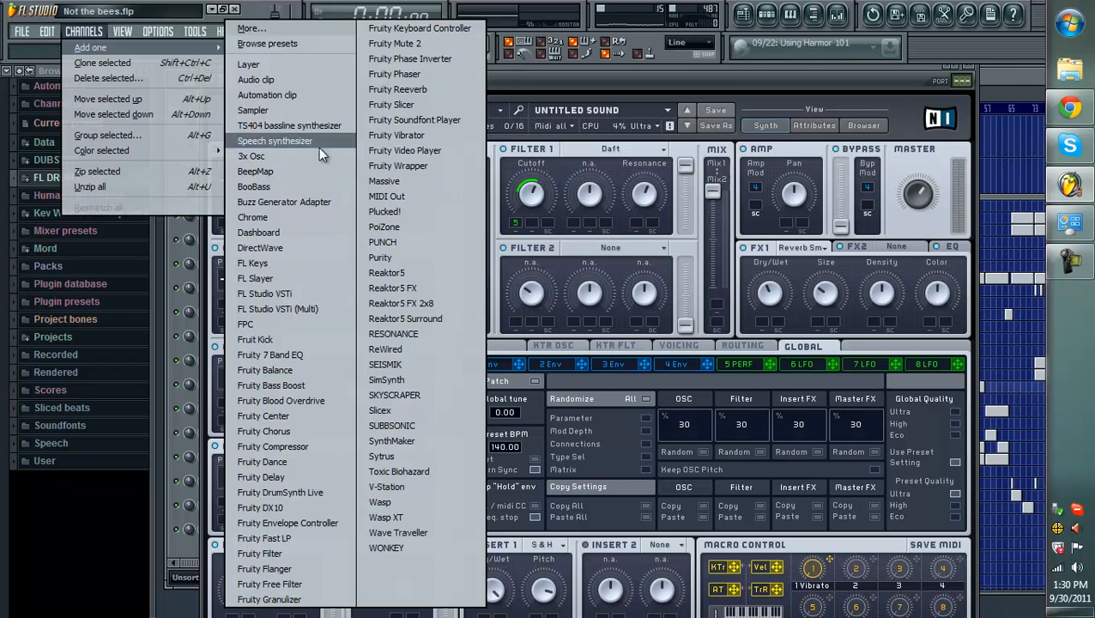
{"action": "mouse_move", "coordinate": [123, 32]}
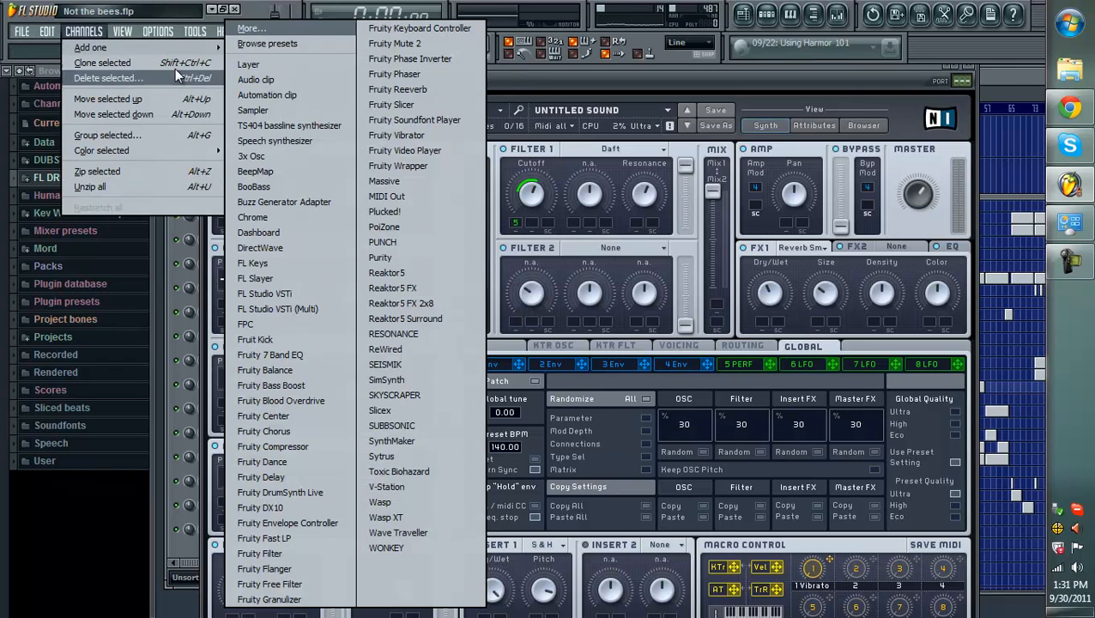
{"action": "left_click", "coordinate": [592, 77]}
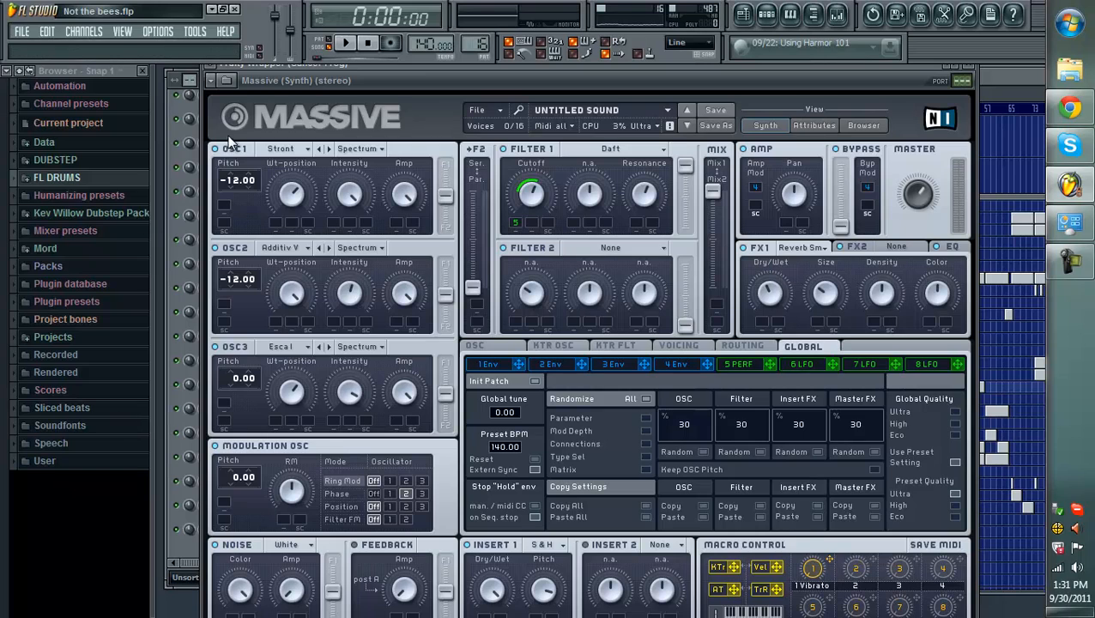
{"action": "left_click", "coordinate": [474, 112]}
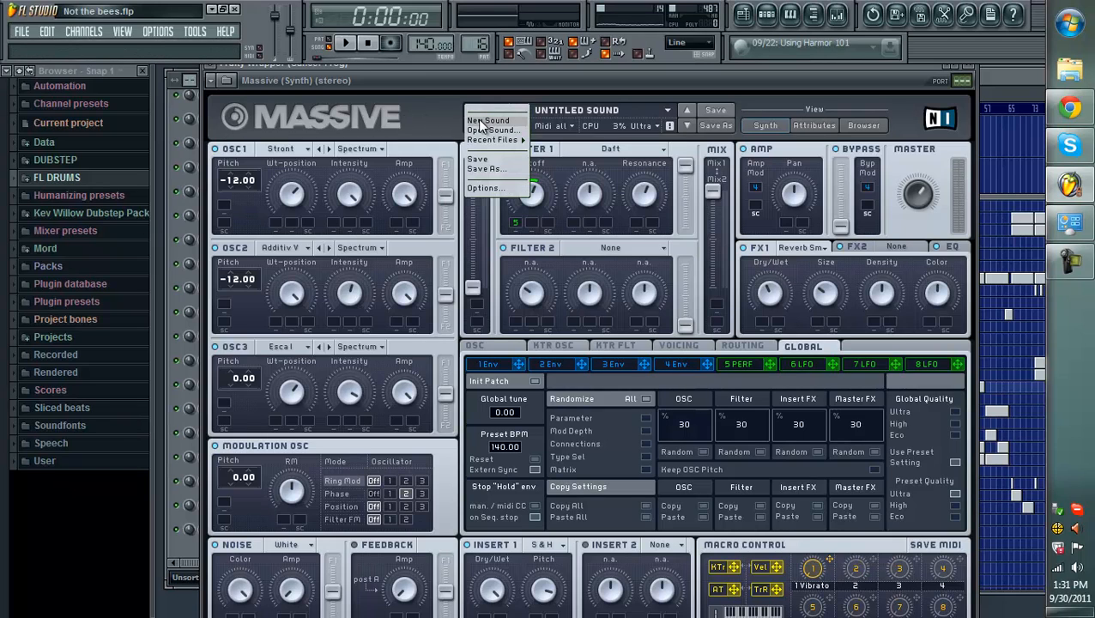
{"action": "left_click", "coordinate": [429, 119]}
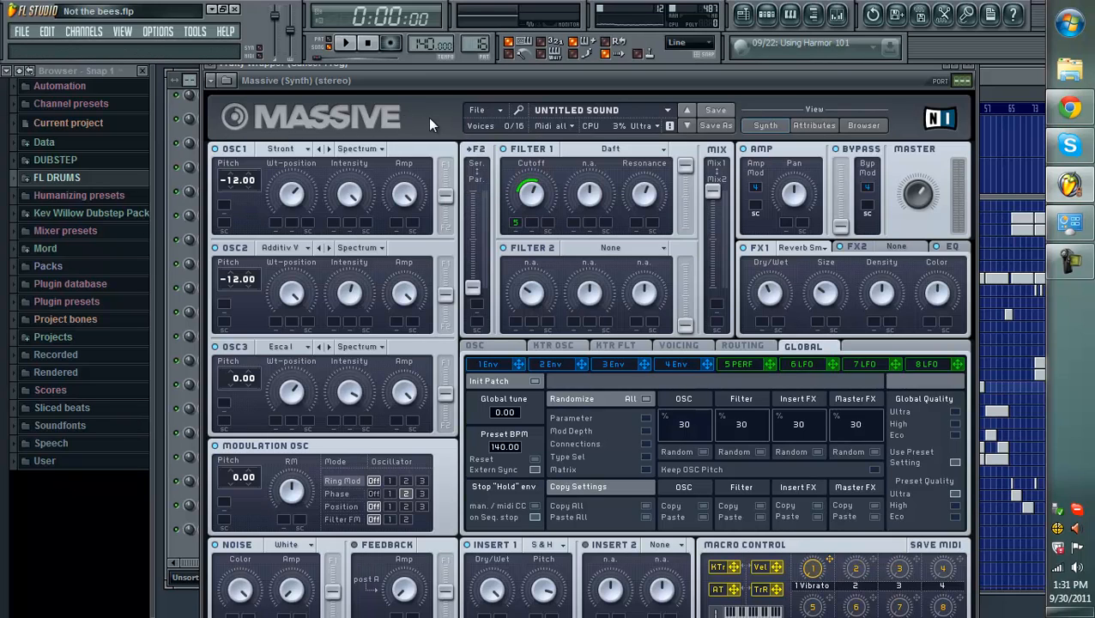
Step: Set the Massive wavetables to Strontium for OSC1, Additivmix V for OSC2 and Escalation I for OSC3
{"action": "left_click", "coordinate": [269, 151]}
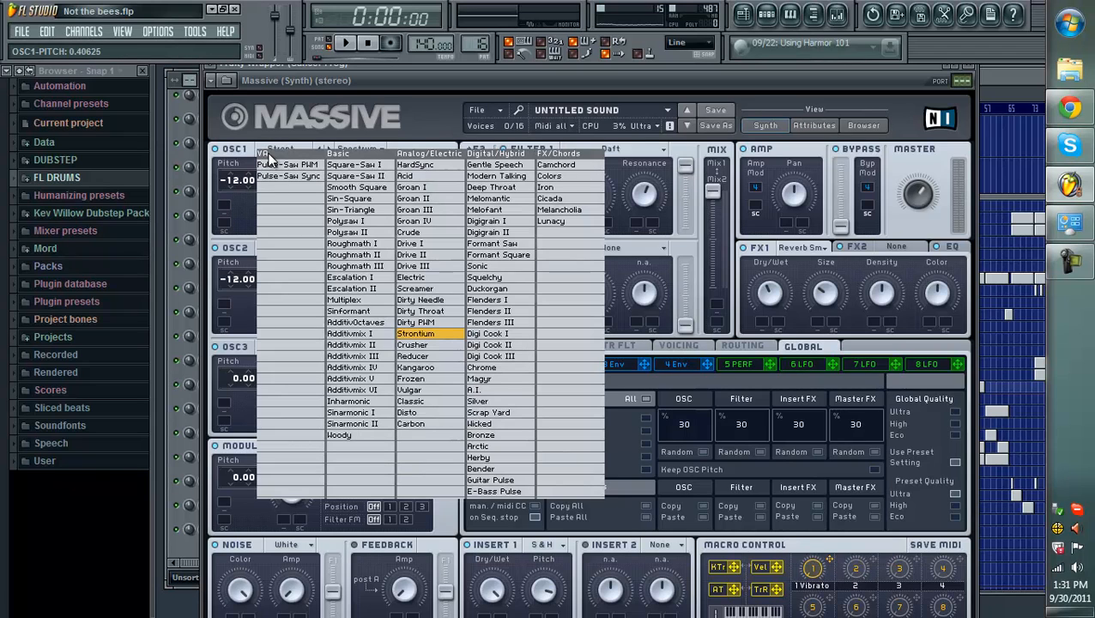
{"action": "left_click", "coordinate": [420, 333]}
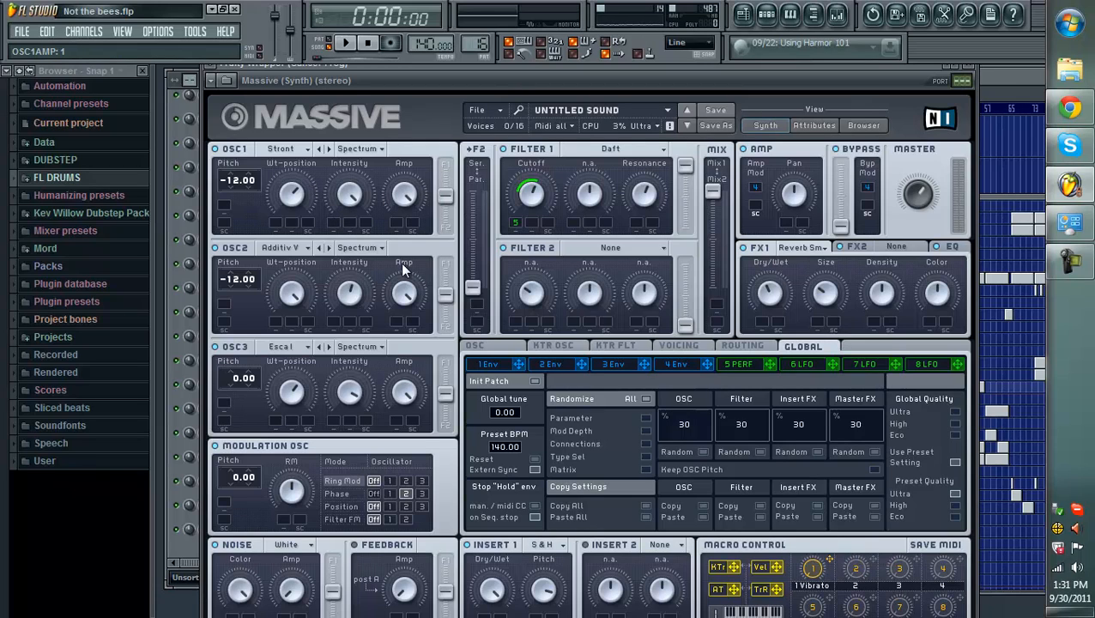
{"action": "left_click", "coordinate": [281, 248]}
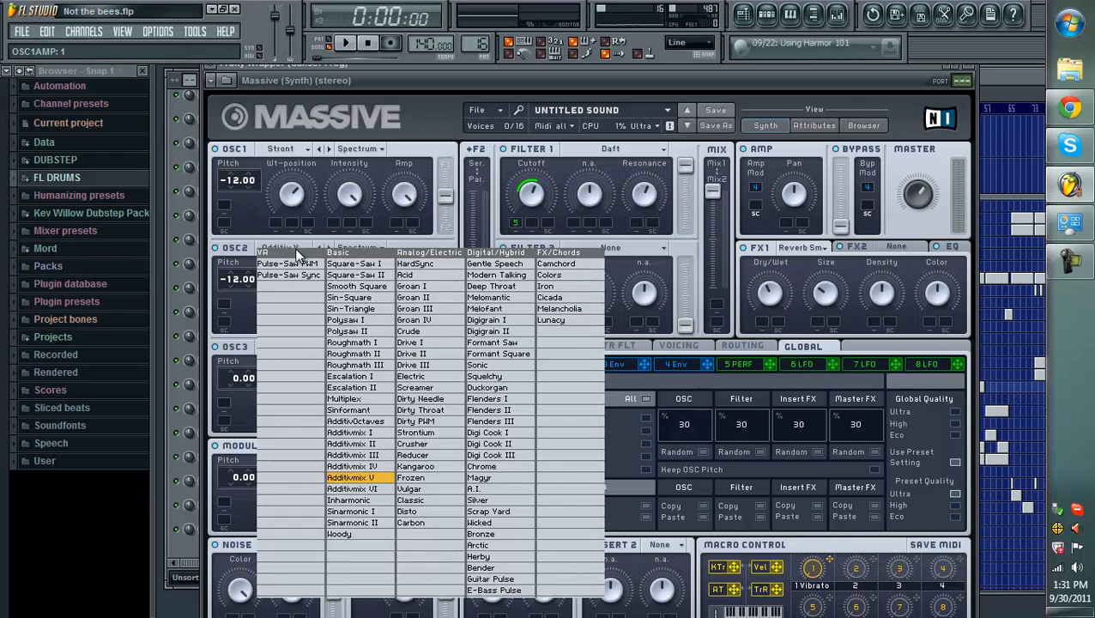
{"action": "left_click", "coordinate": [350, 479]}
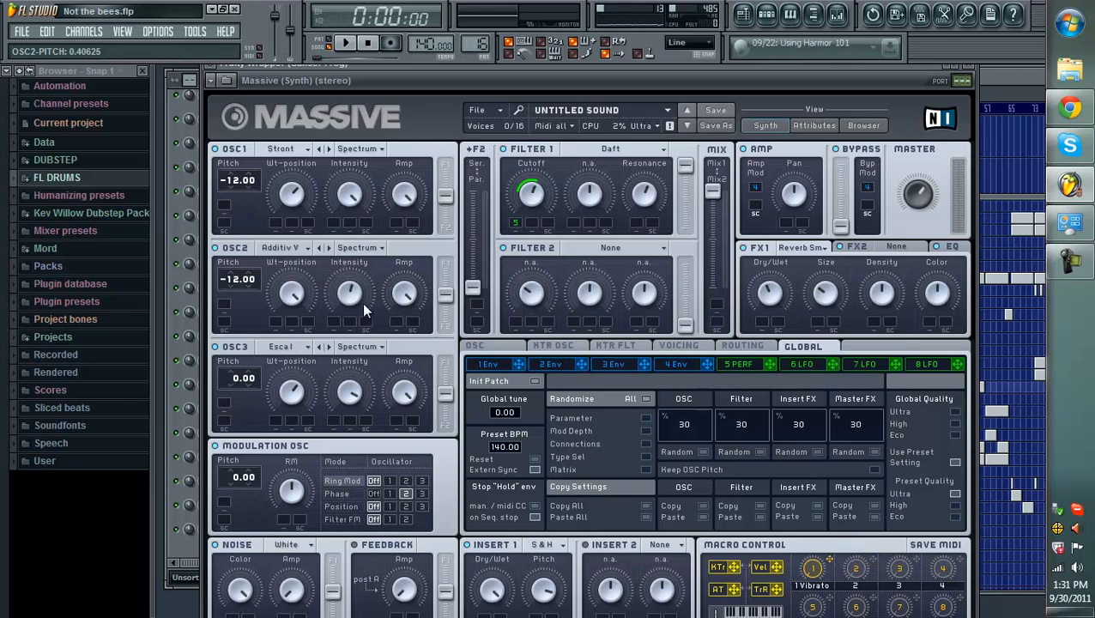
{"action": "left_click", "coordinate": [284, 350]}
{"action": "left_click", "coordinate": [378, 414]}
{"action": "left_click", "coordinate": [269, 345]}
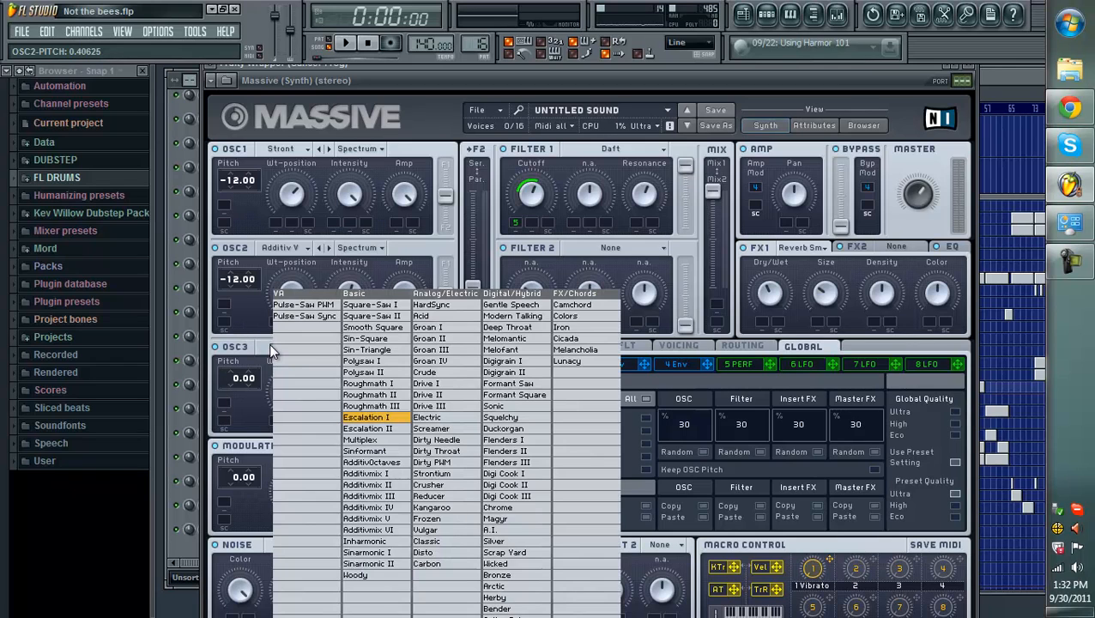
{"action": "left_click", "coordinate": [401, 417]}
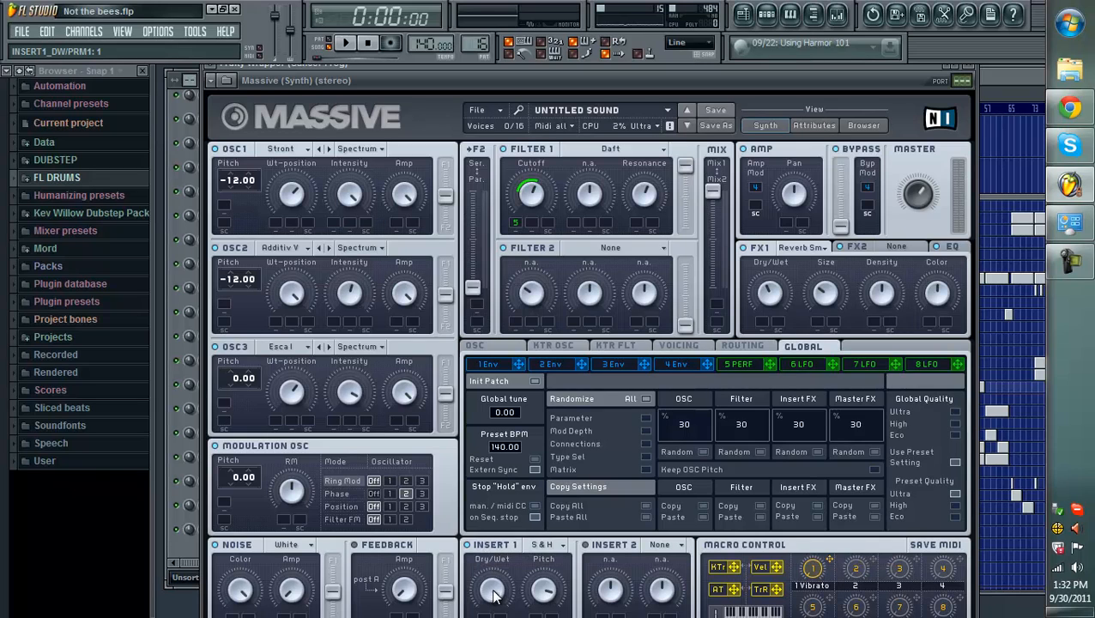
Step: Set Insert 1 to Sample & Hold and adjust its Pitch to about 0.887
{"action": "left_click", "coordinate": [542, 545]}
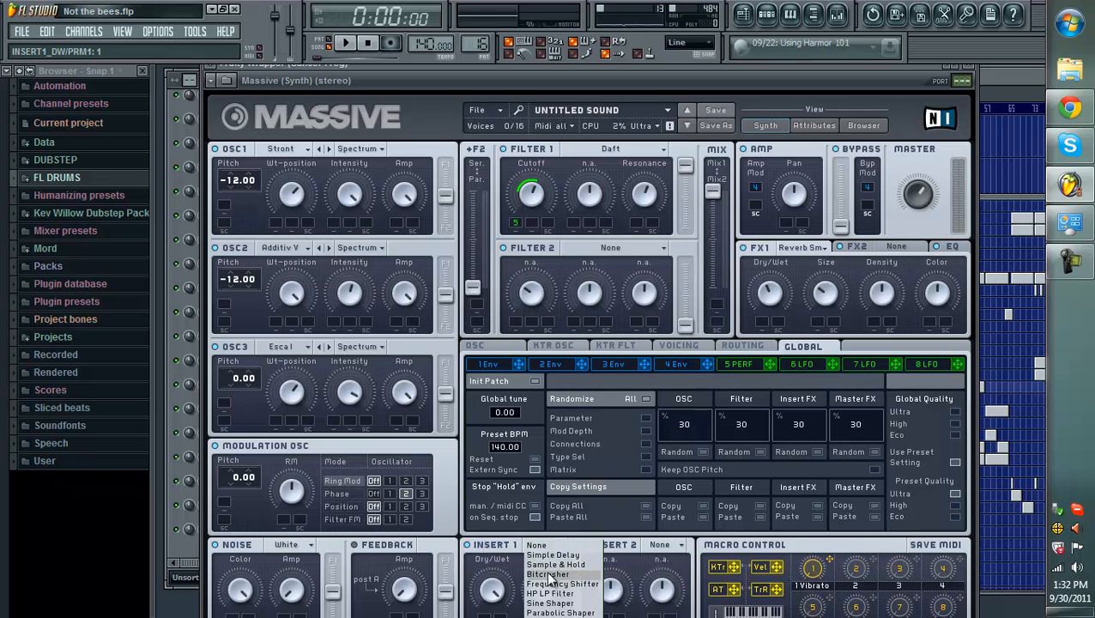
{"action": "left_click", "coordinate": [549, 577]}
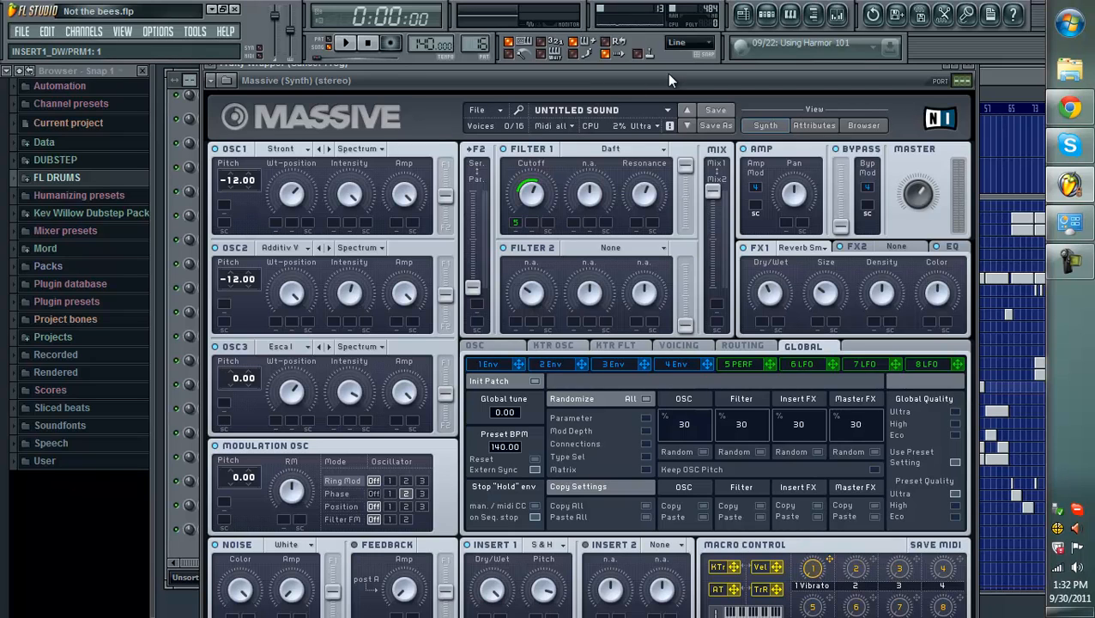
{"action": "left_click_drag", "start_coordinate": [674, 65], "coordinate": [678, 62]}
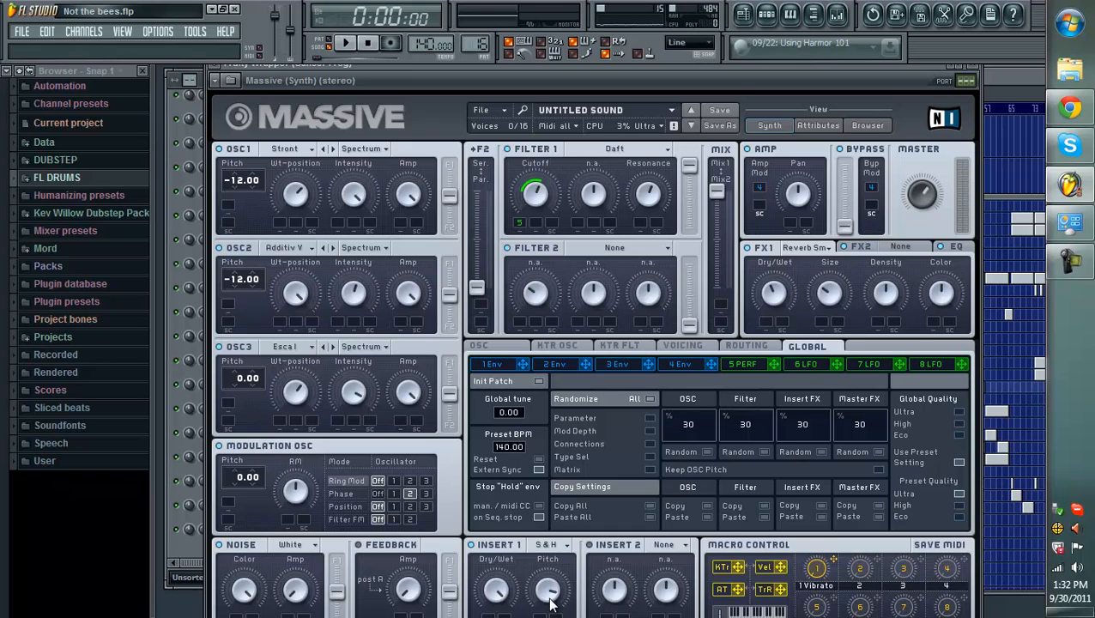
{"action": "left_click_drag", "start_coordinate": [549, 598], "coordinate": [549, 604]}
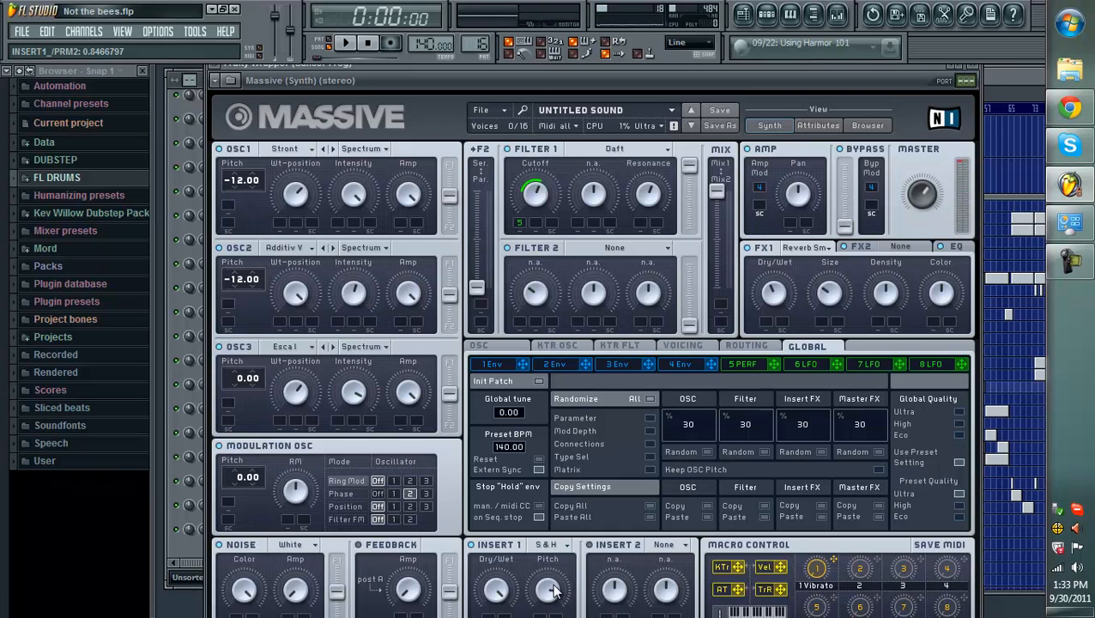
{"action": "left_click_drag", "start_coordinate": [555, 595], "coordinate": [555, 592]}
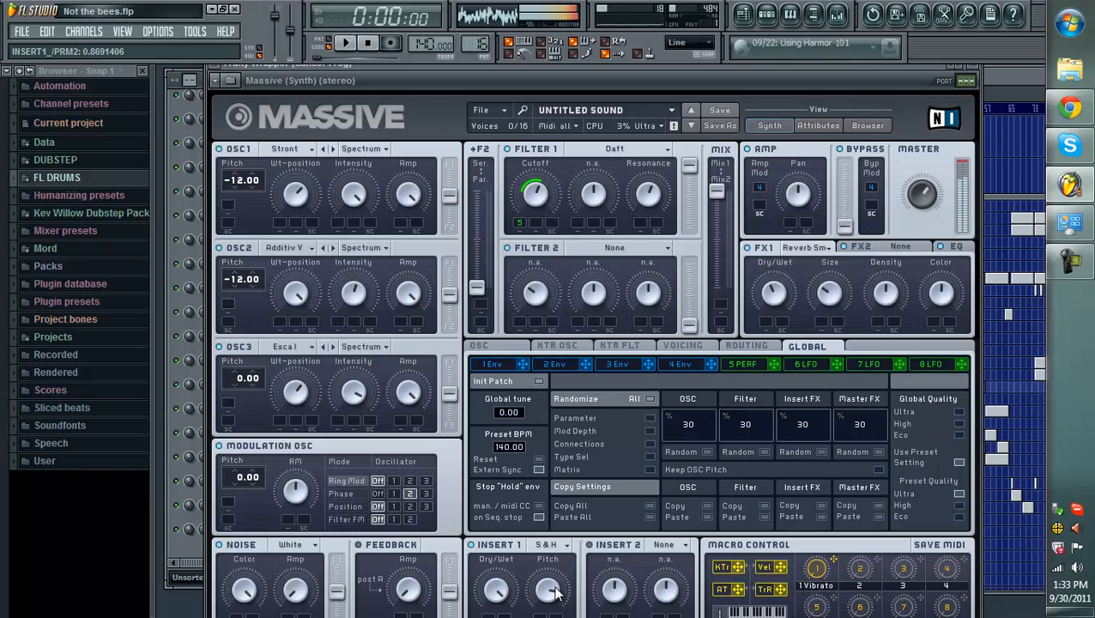
{"action": "left_click_drag", "start_coordinate": [555, 592], "coordinate": [556, 591]}
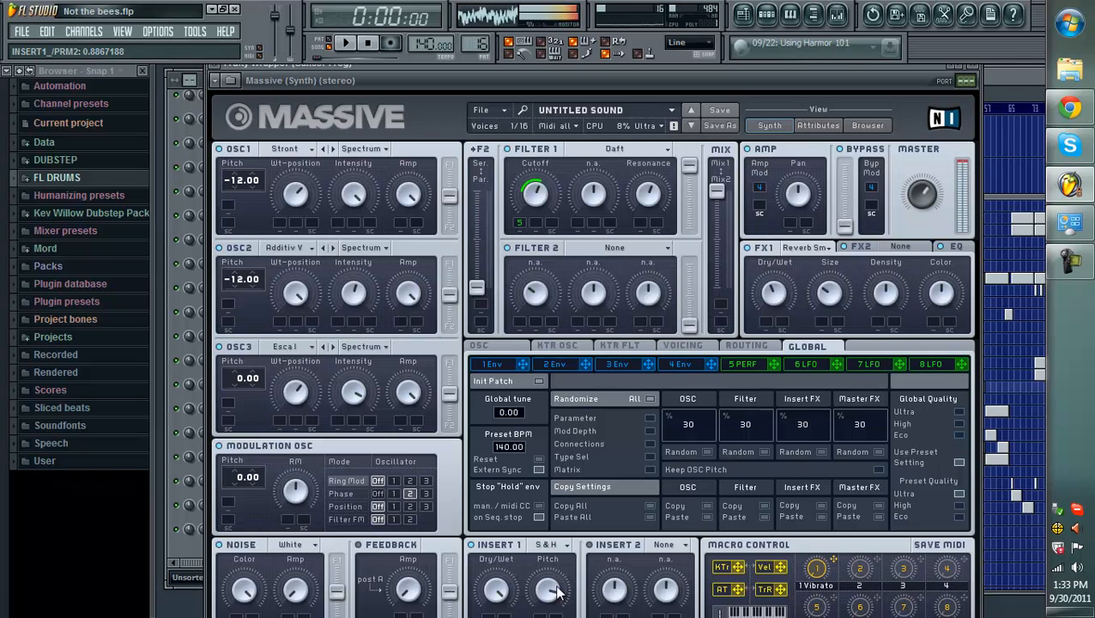
Step: Set Filter 1 to Daft and open the 5 PERF performer that modulates its cutoff
{"action": "left_click", "coordinate": [585, 152]}
{"action": "left_click", "coordinate": [578, 247]}
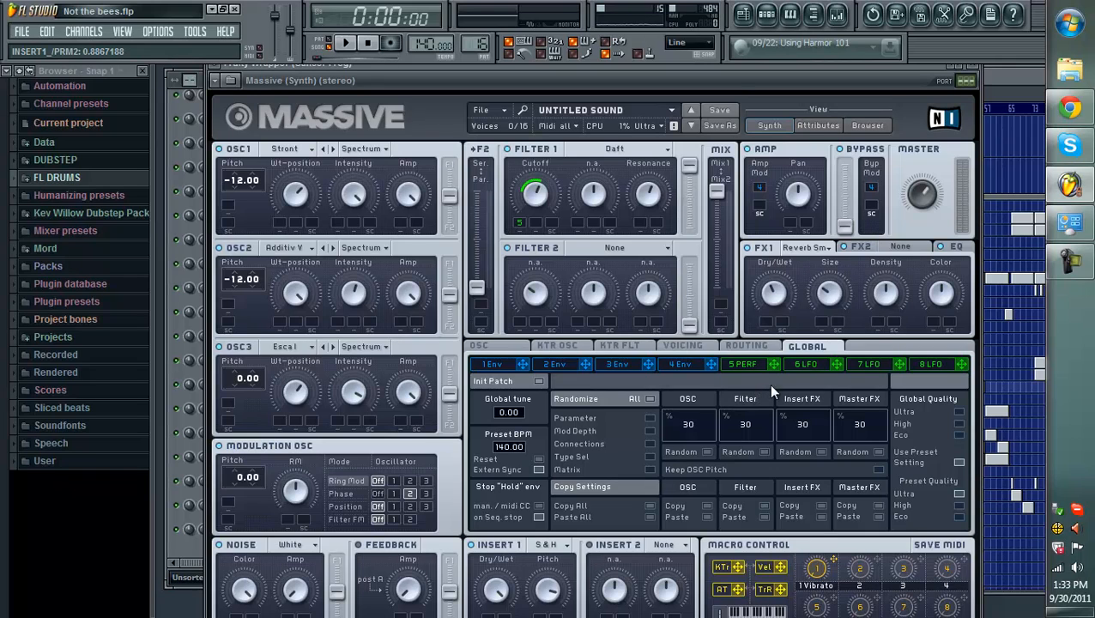
{"action": "left_click", "coordinate": [750, 366]}
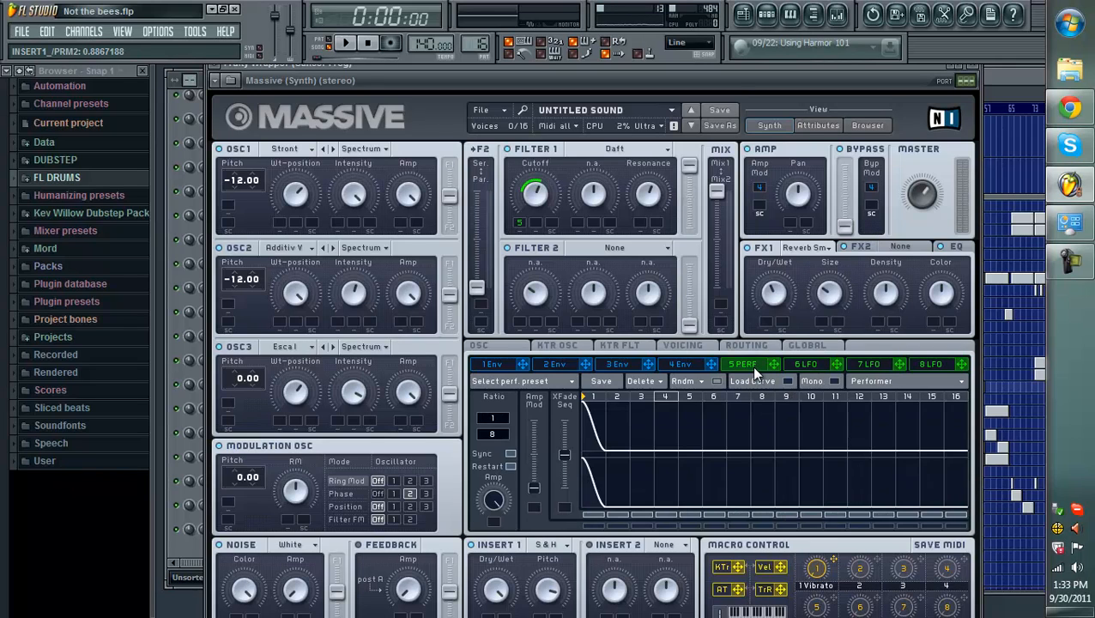
Step: Try modulator 5 as an LFO with its Sync and Restart options, and return it to Performer
{"action": "left_click", "coordinate": [858, 381]}
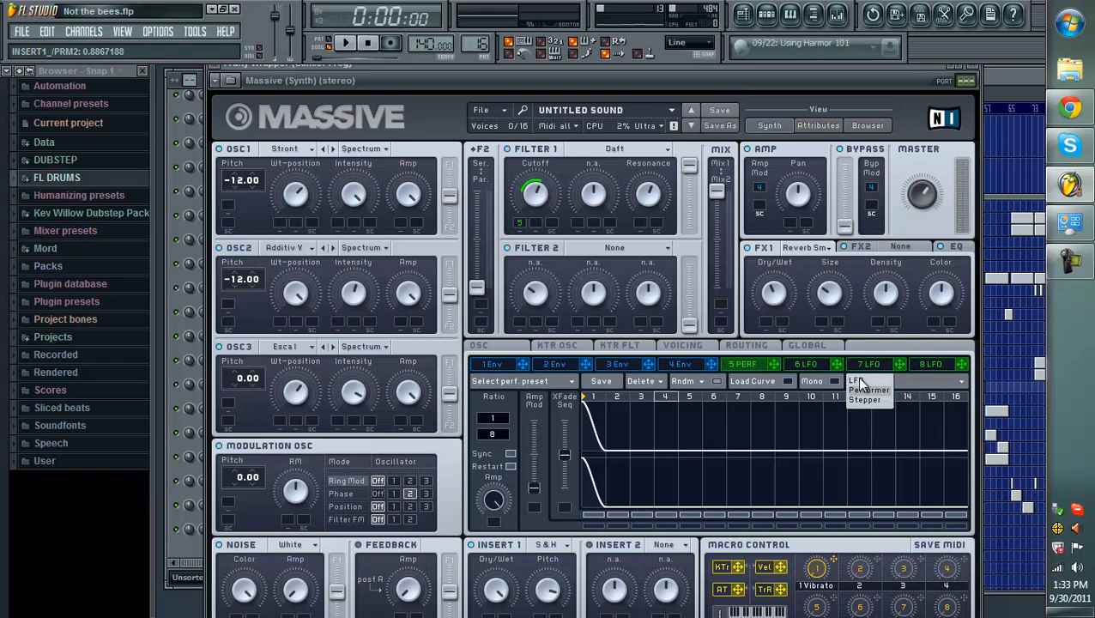
{"action": "left_click", "coordinate": [857, 380]}
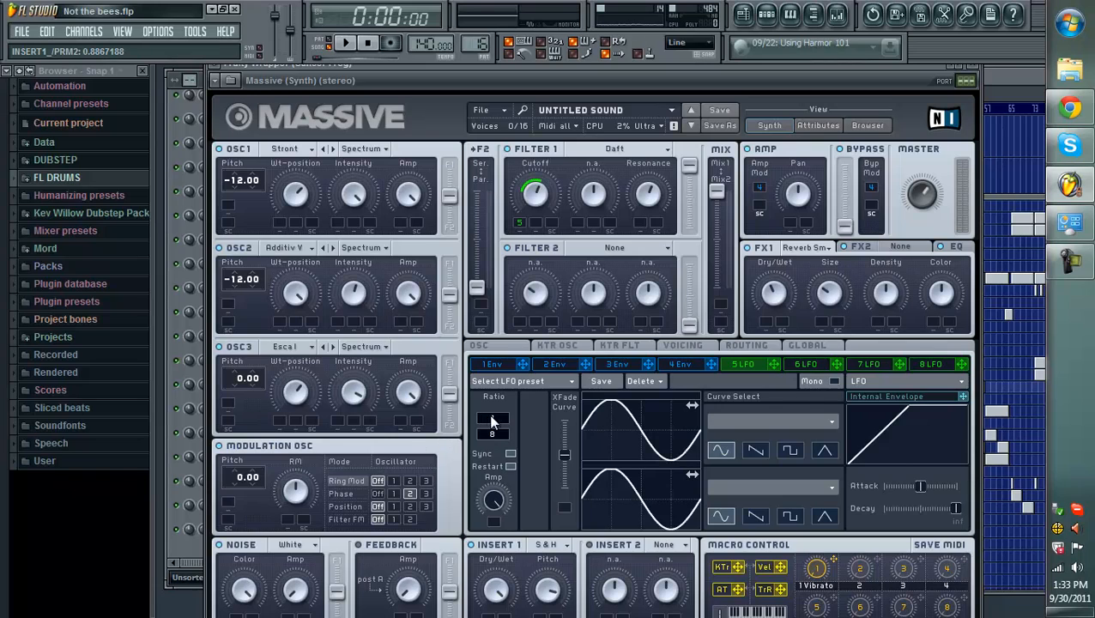
{"action": "left_click", "coordinate": [511, 454]}
{"action": "left_click", "coordinate": [512, 454]}
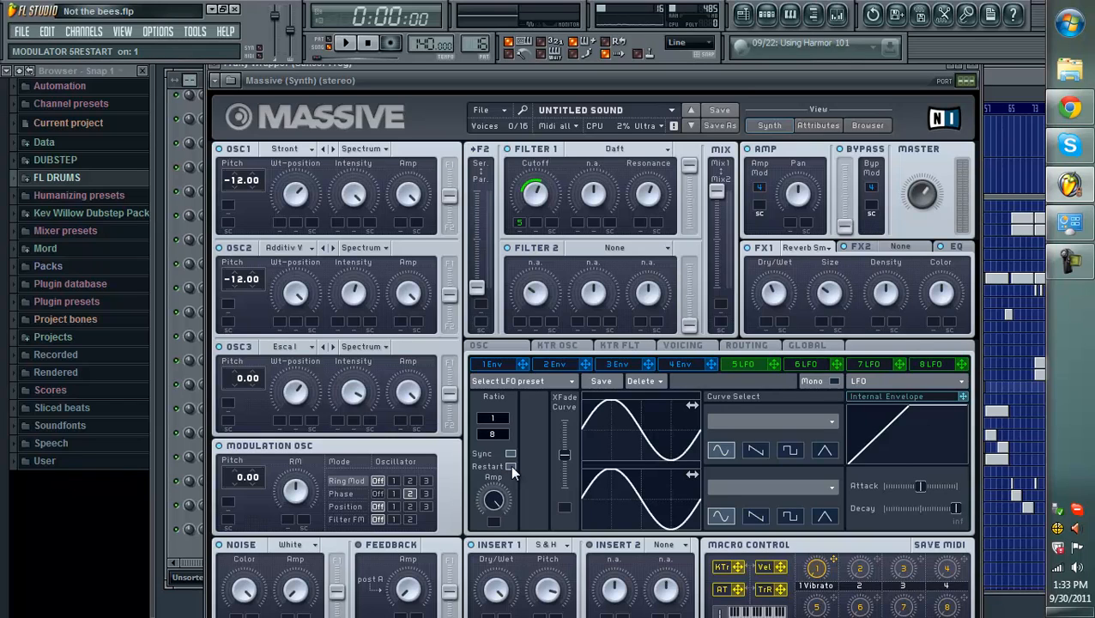
{"action": "left_click", "coordinate": [509, 464]}
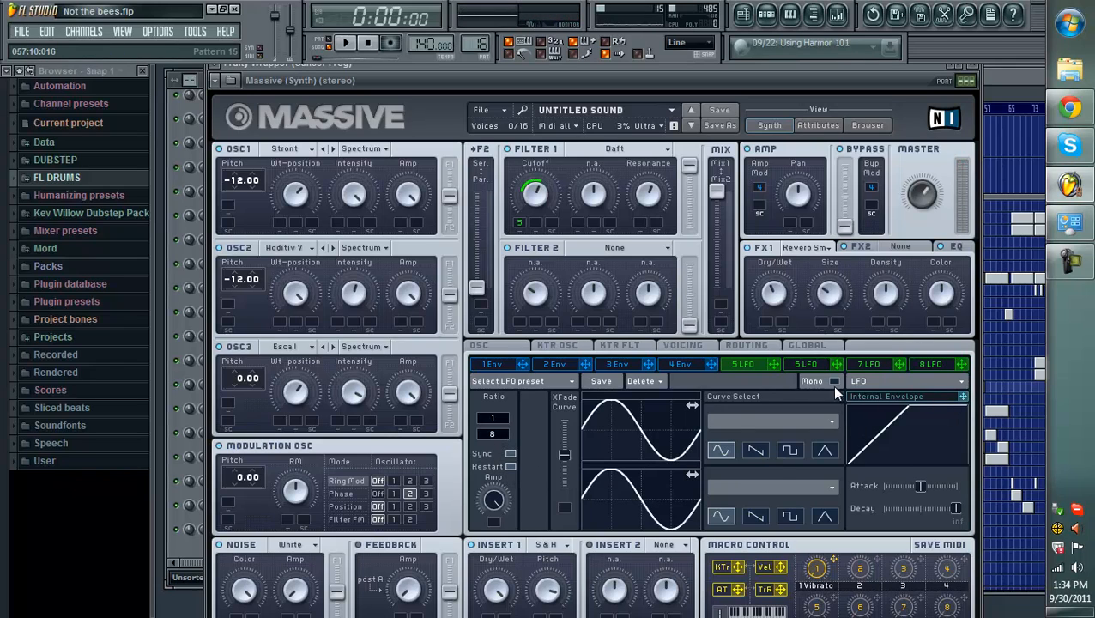
{"action": "left_click", "coordinate": [864, 381]}
{"action": "left_click", "coordinate": [868, 398]}
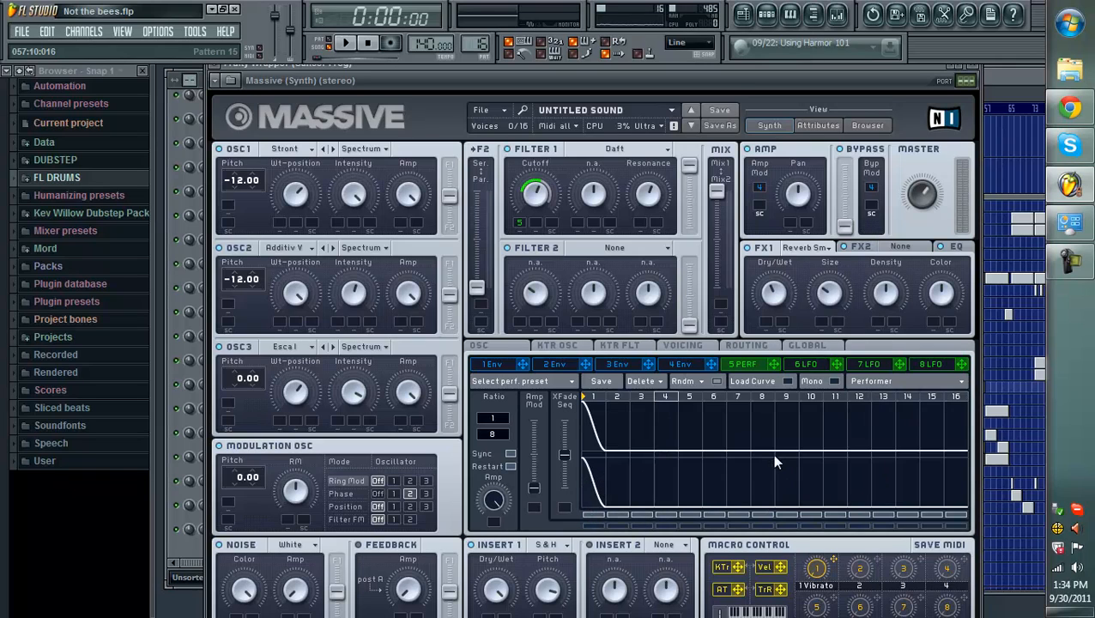
Step: Turn on Load Curve for the 5 PERF performer to show its selectable curve shapes
{"action": "left_click", "coordinate": [766, 383]}
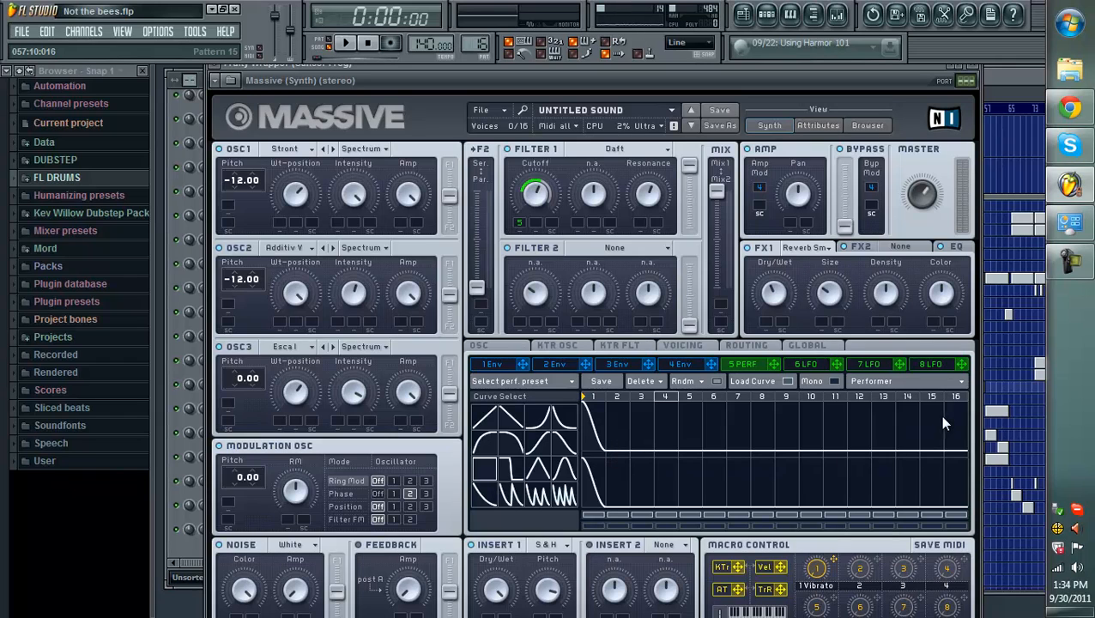
{"action": "mouse_move", "coordinate": [613, 444]}
{"action": "left_mouse_down"}
{"action": "mouse_move", "coordinate": [901, 437]}
{"action": "mouse_move", "coordinate": [968, 457]}
{"action": "mouse_move", "coordinate": [823, 451]}
{"action": "left_mouse_up"}
{"action": "mouse_move", "coordinate": [724, 485]}
{"action": "left_mouse_down"}
{"action": "mouse_move", "coordinate": [647, 479]}
{"action": "mouse_move", "coordinate": [624, 494]}
{"action": "left_mouse_up"}
Step: Look at Massive's EQ settings and set the FX1 effect to Small Reverb
{"action": "left_click", "coordinate": [954, 251]}
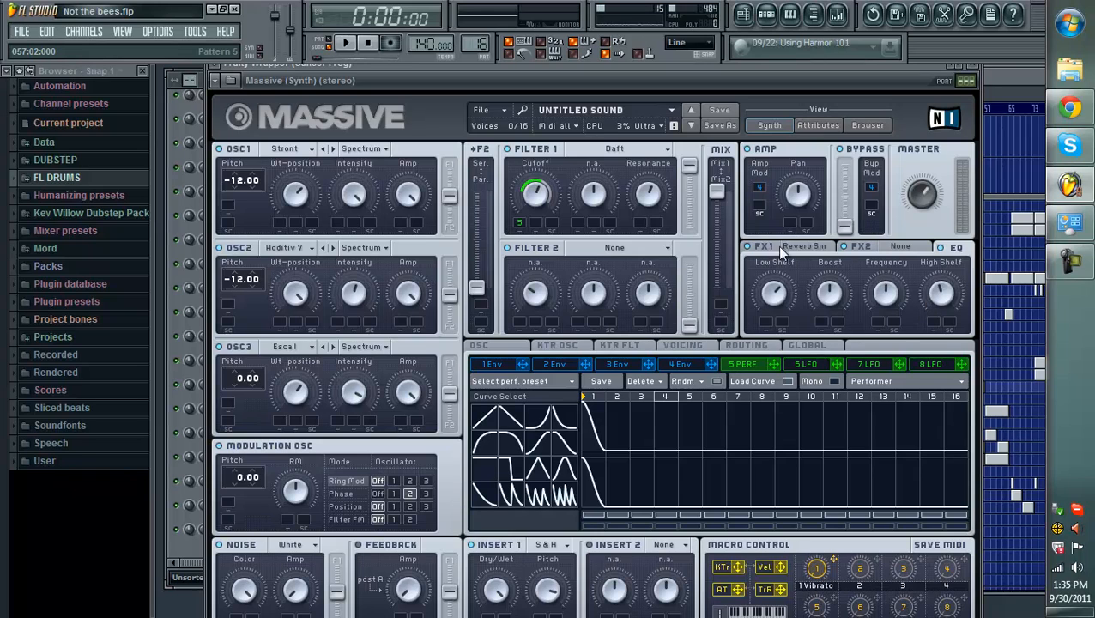
{"action": "left_click", "coordinate": [805, 249]}
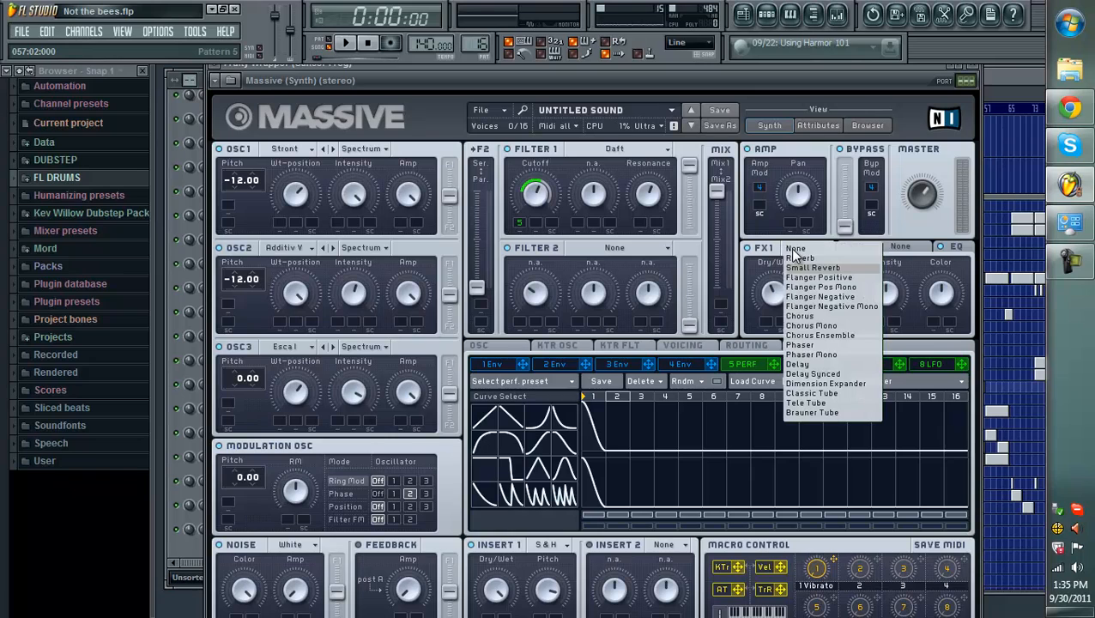
{"action": "left_click", "coordinate": [794, 249]}
{"action": "left_click", "coordinate": [796, 269]}
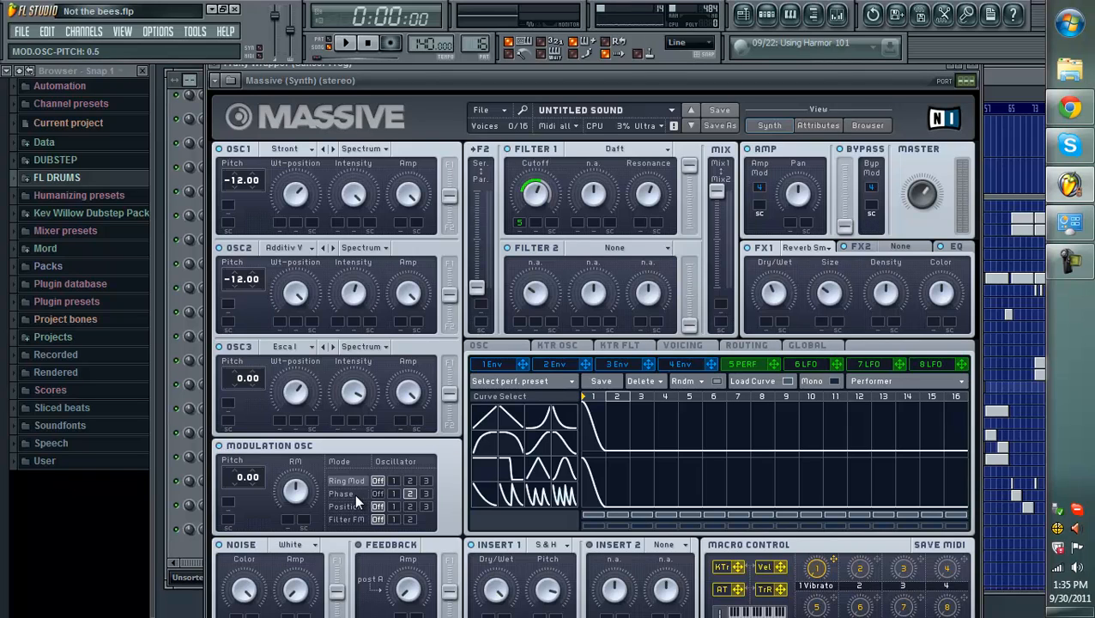
Step: Assign the Modulation OSC's Phase mode to oscillator 2 and close Cancer Frog's Massive window
{"action": "left_click", "coordinate": [409, 494]}
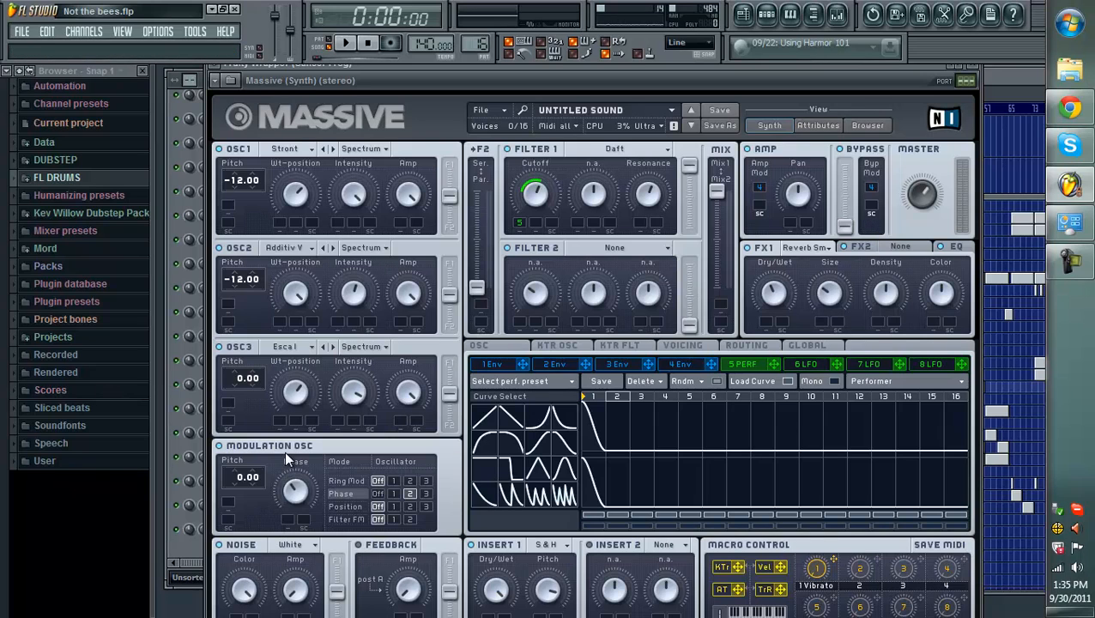
{"action": "left_click", "coordinate": [972, 66]}
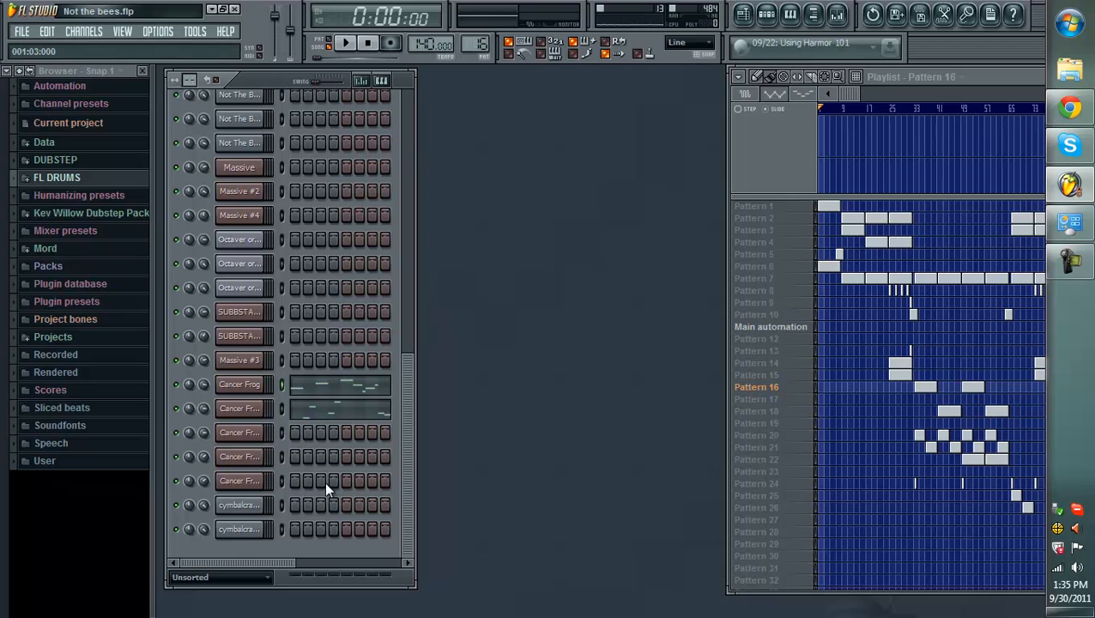
Step: Open the Massive patch of Cancer Frog #2, reposition its window and show the 5 LFO settings
{"action": "left_click", "coordinate": [244, 408]}
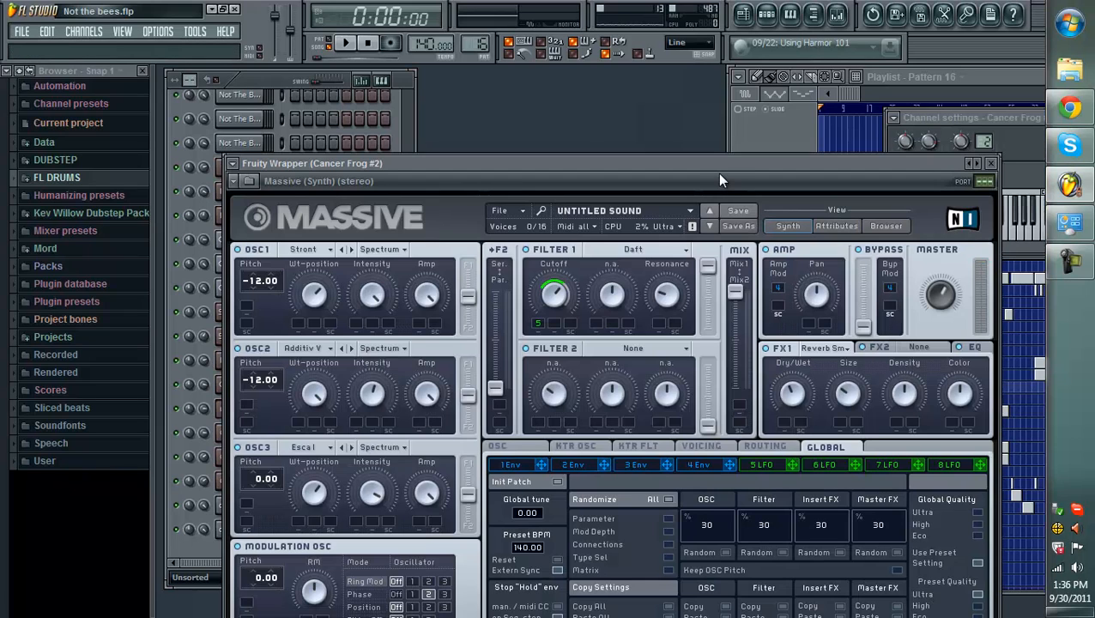
{"action": "left_click_drag", "start_coordinate": [722, 162], "coordinate": [719, 79]}
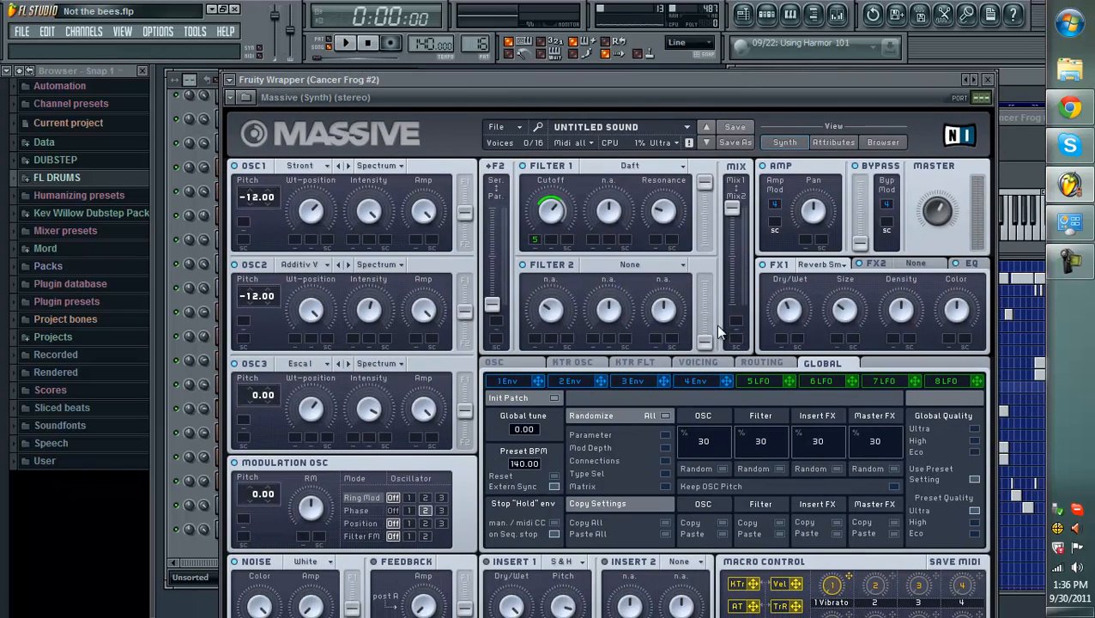
{"action": "left_click", "coordinate": [761, 381]}
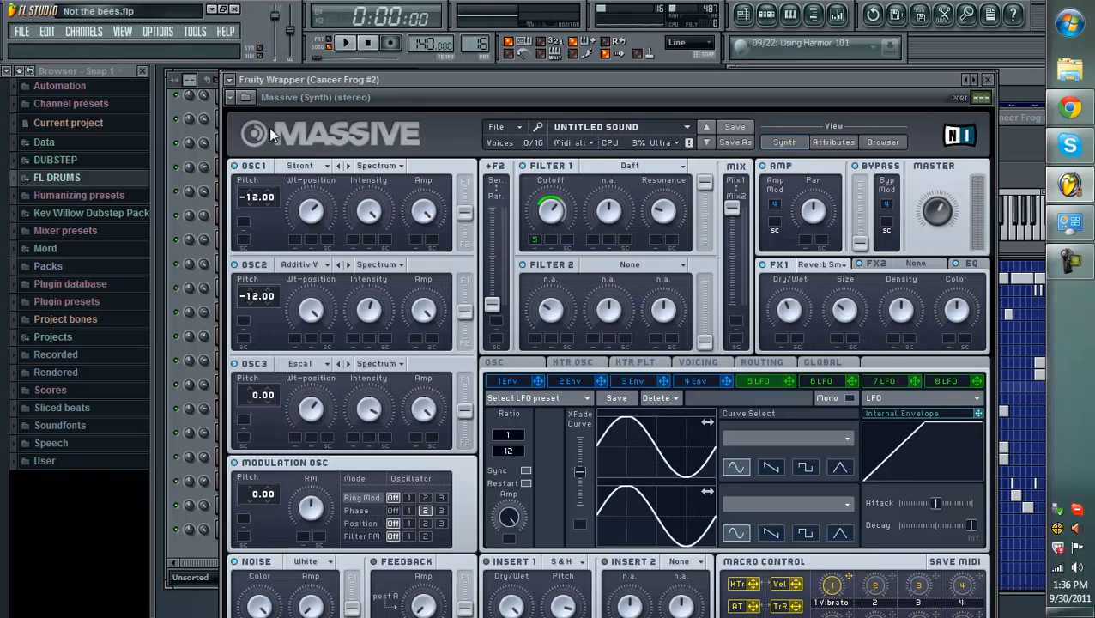
Step: Close the Massive window and the channel settings of Cancer Frog #2
{"action": "left_click", "coordinate": [986, 79]}
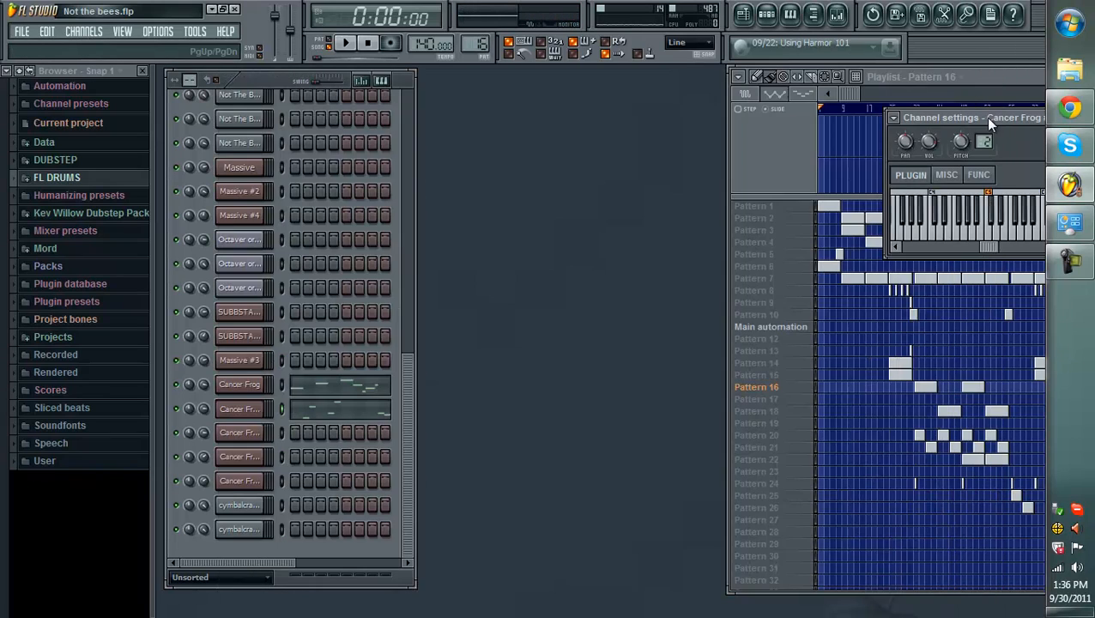
{"action": "left_click_drag", "start_coordinate": [983, 121], "coordinate": [665, 140]}
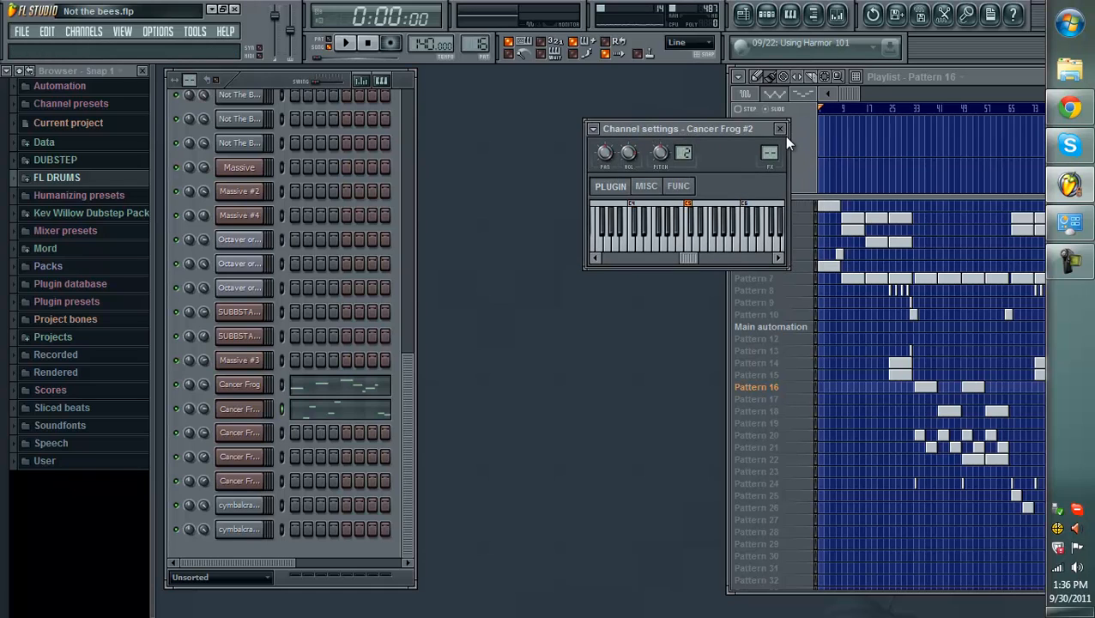
{"action": "left_click", "coordinate": [779, 130]}
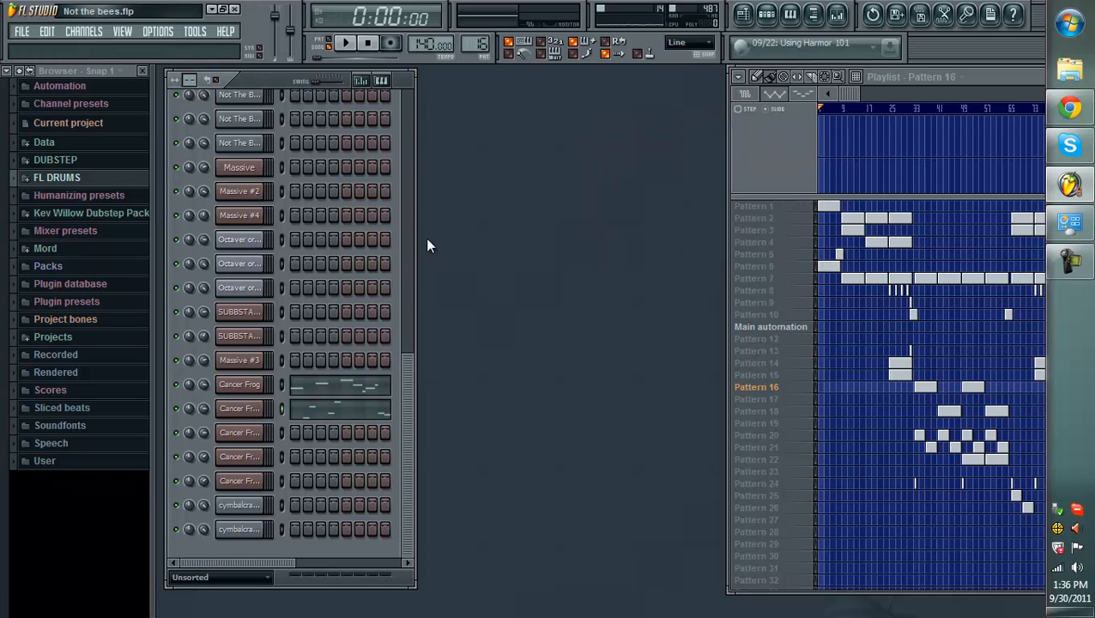
Step: Play Pattern 16 to hear both Cancer Frog basses together, and stop playback
{"action": "left_click", "coordinate": [345, 44]}
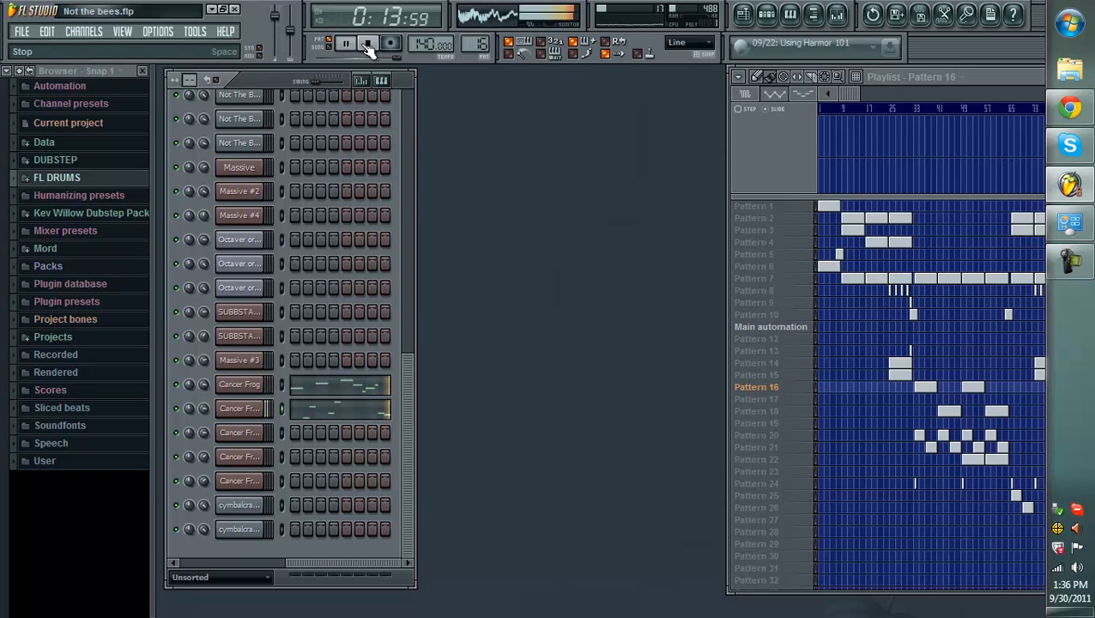
{"action": "left_click", "coordinate": [370, 45]}
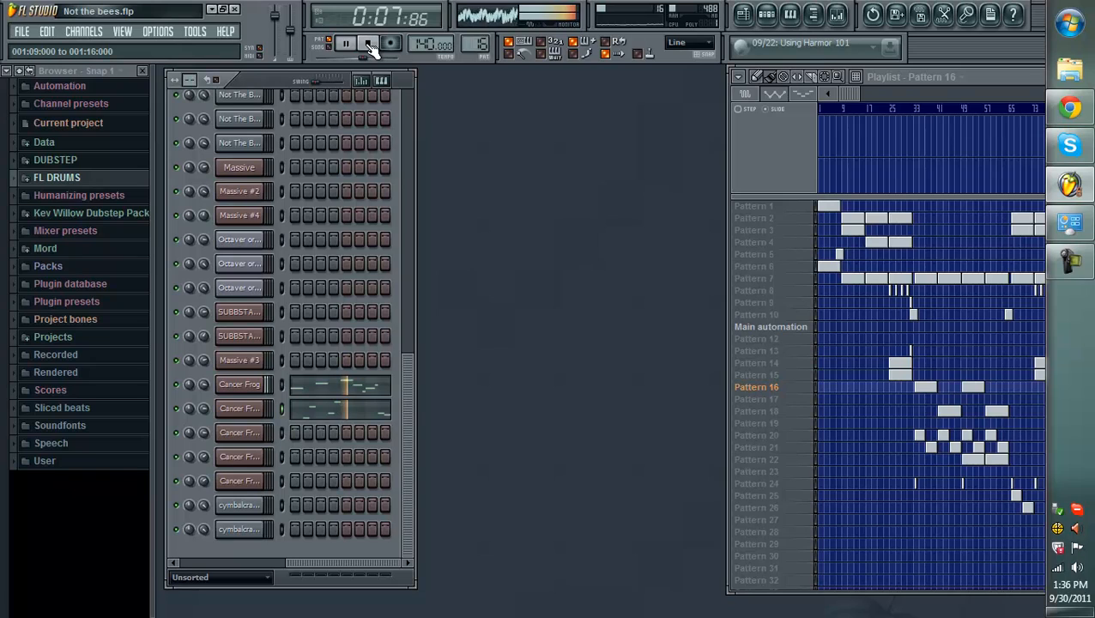
{"action": "left_click", "coordinate": [369, 45]}
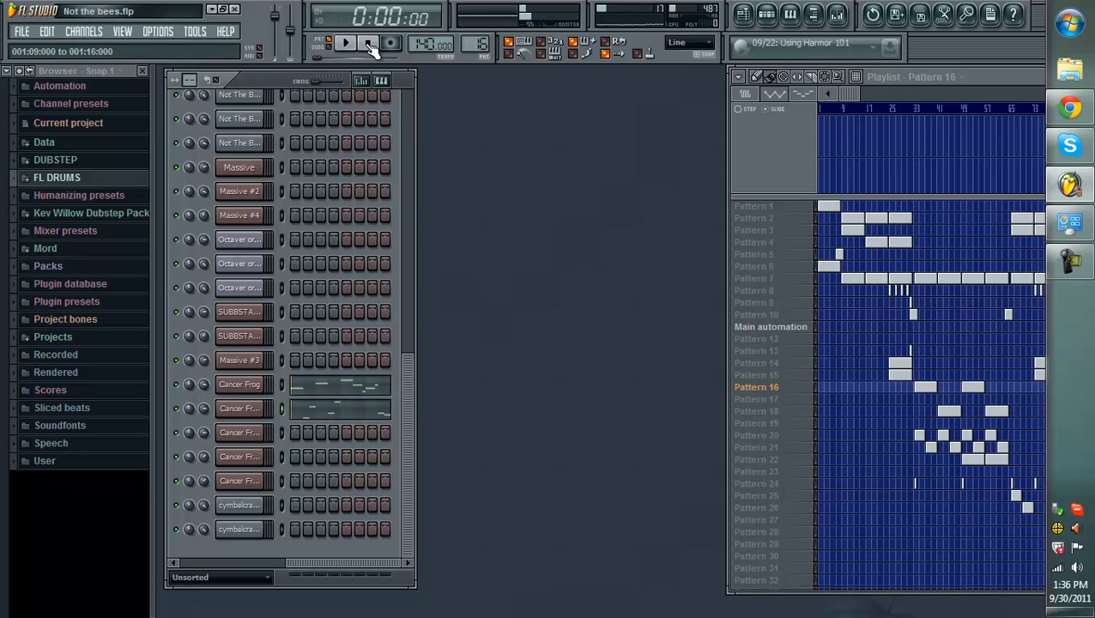
{"action": "left_click", "coordinate": [1083, 273]}
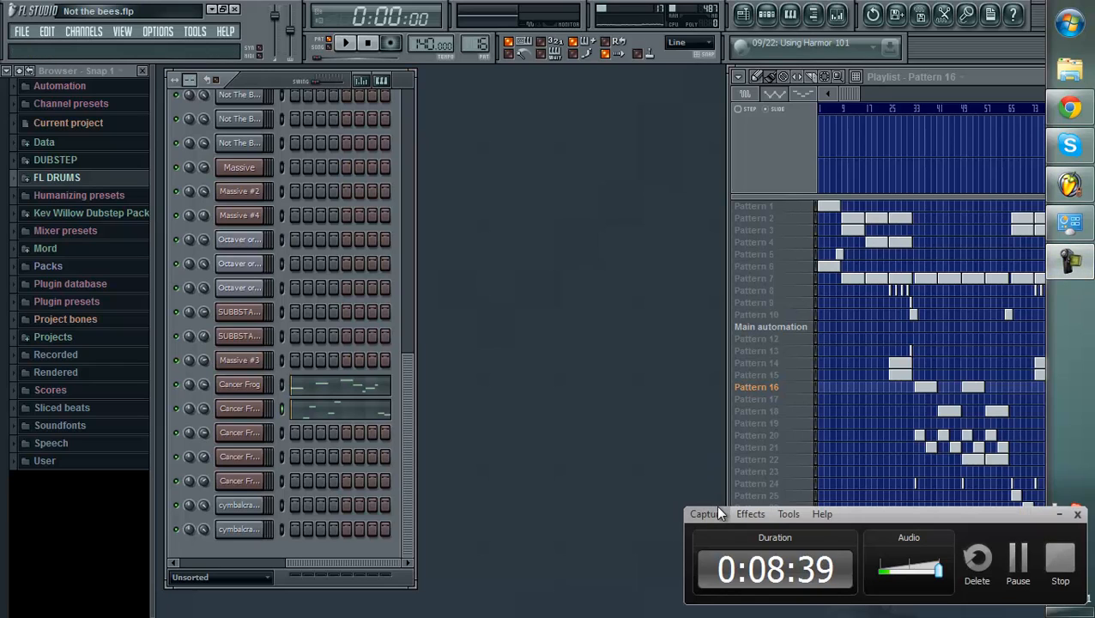